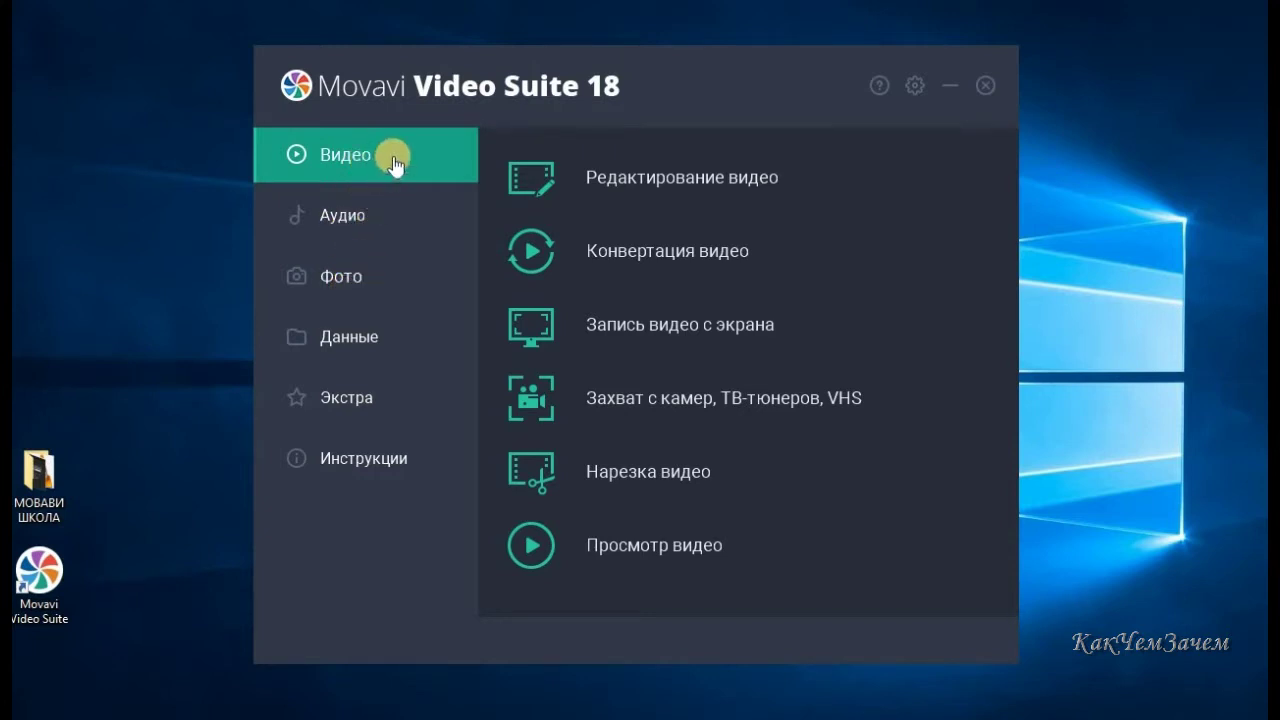
# - Open the video editing module from the launcher and reposition its window slightly
pyautogui.click(665, 186)
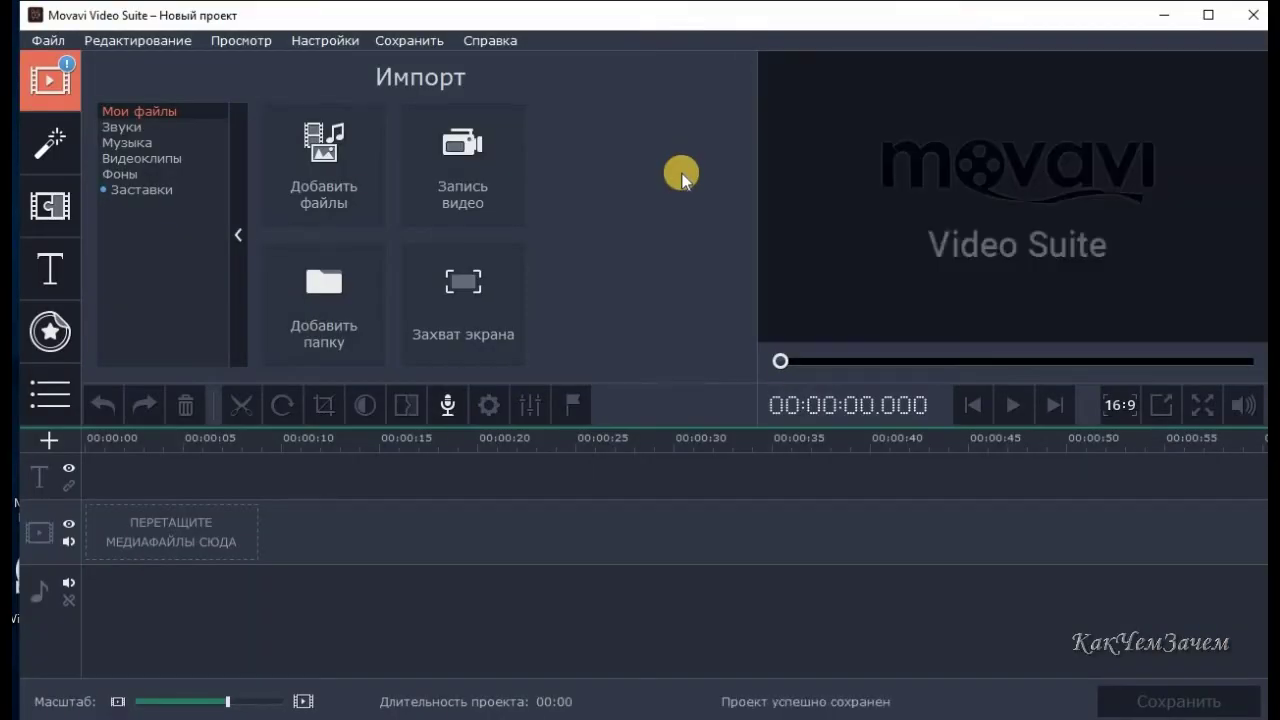
pyautogui.moveTo(718, 18); pyautogui.dragTo(713, 8)
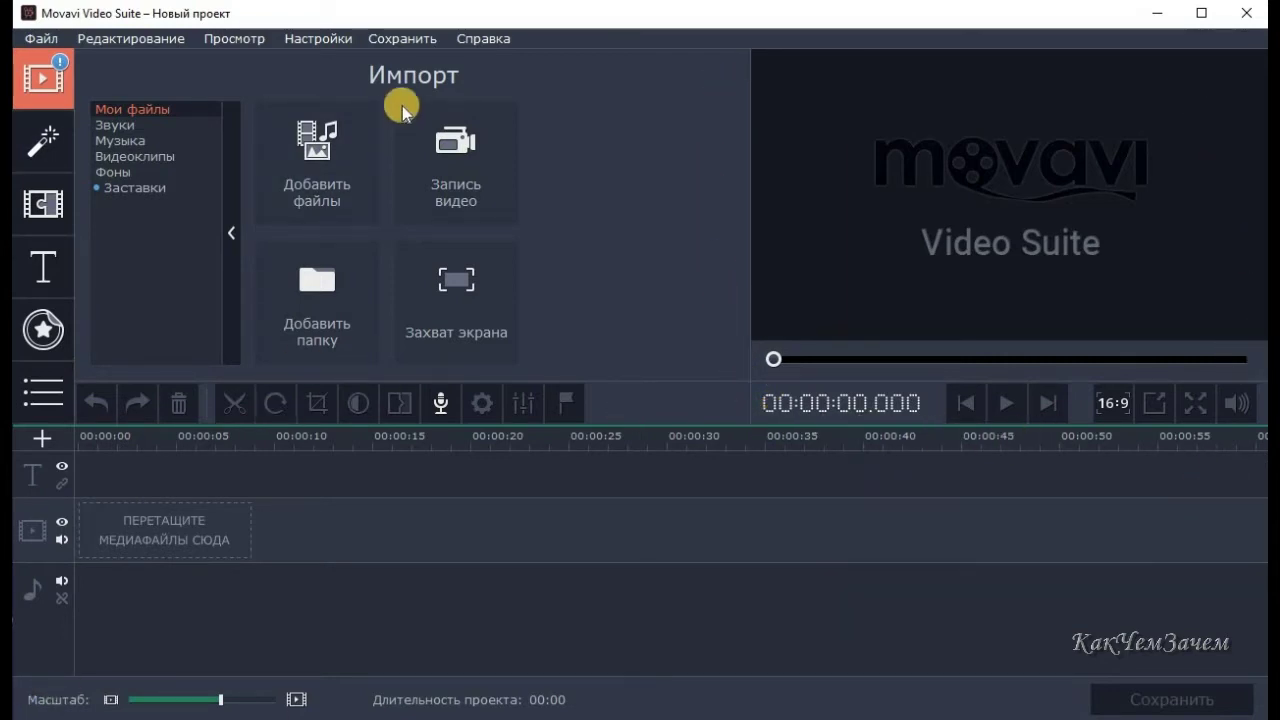
# - Look through the available project, editing, playback, interface language and export commands
pyautogui.click(31, 40)
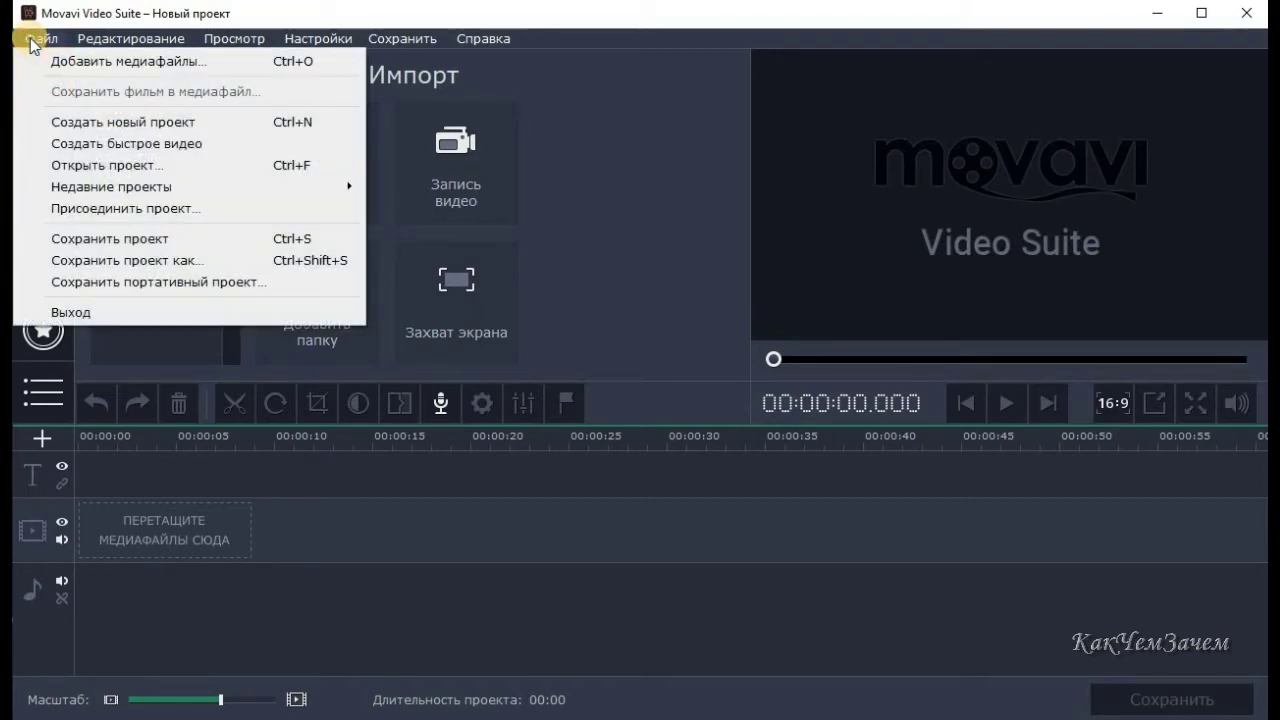
pyautogui.moveTo(88, 39)
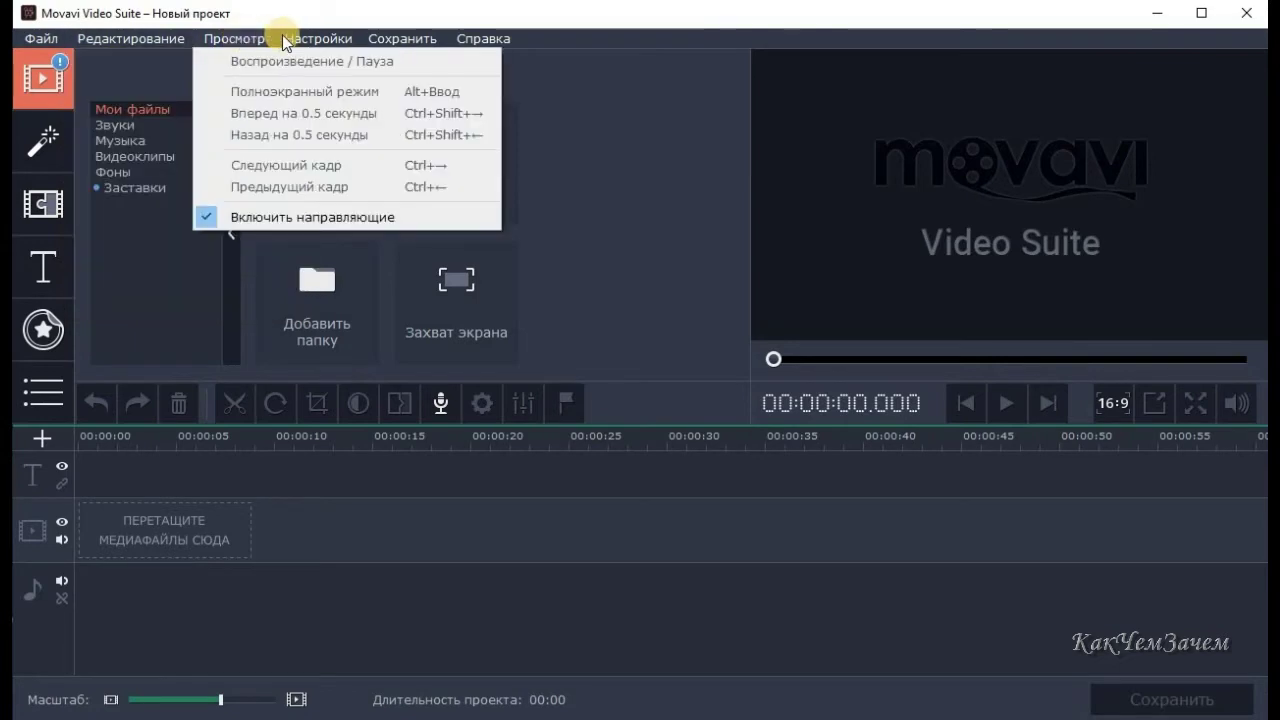
pyautogui.click(49, 37)
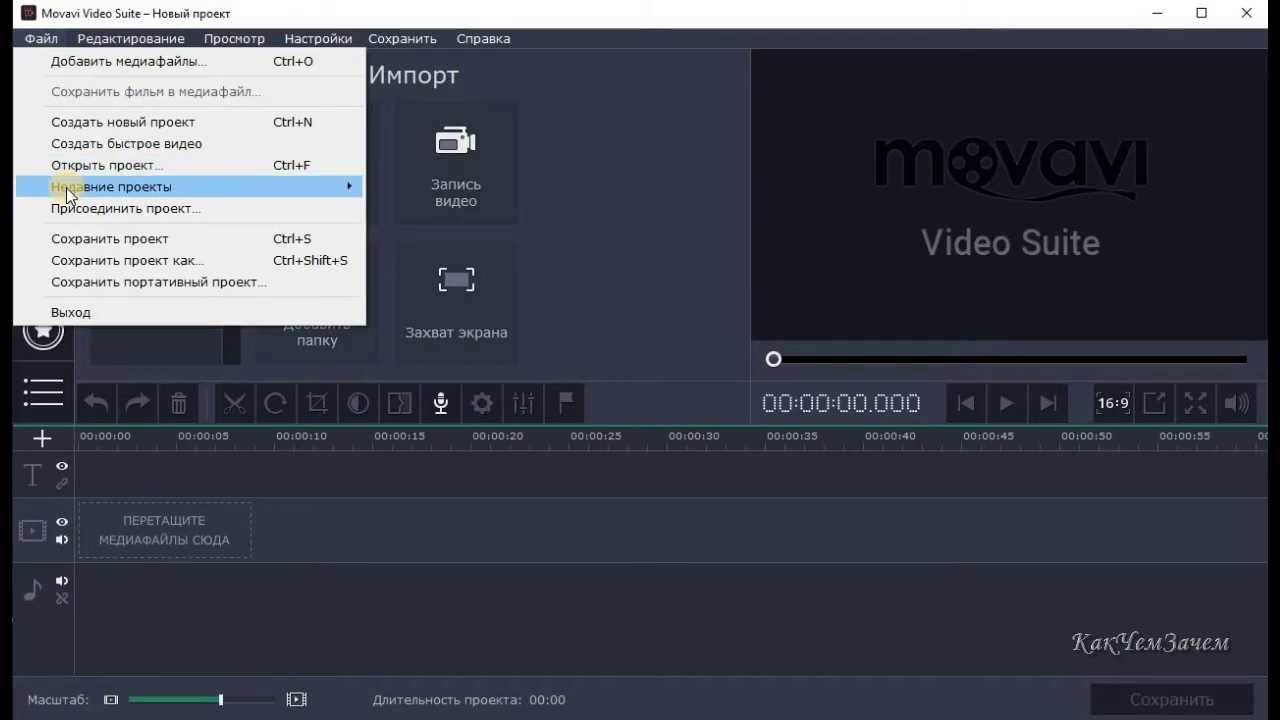
pyautogui.moveTo(66, 187)
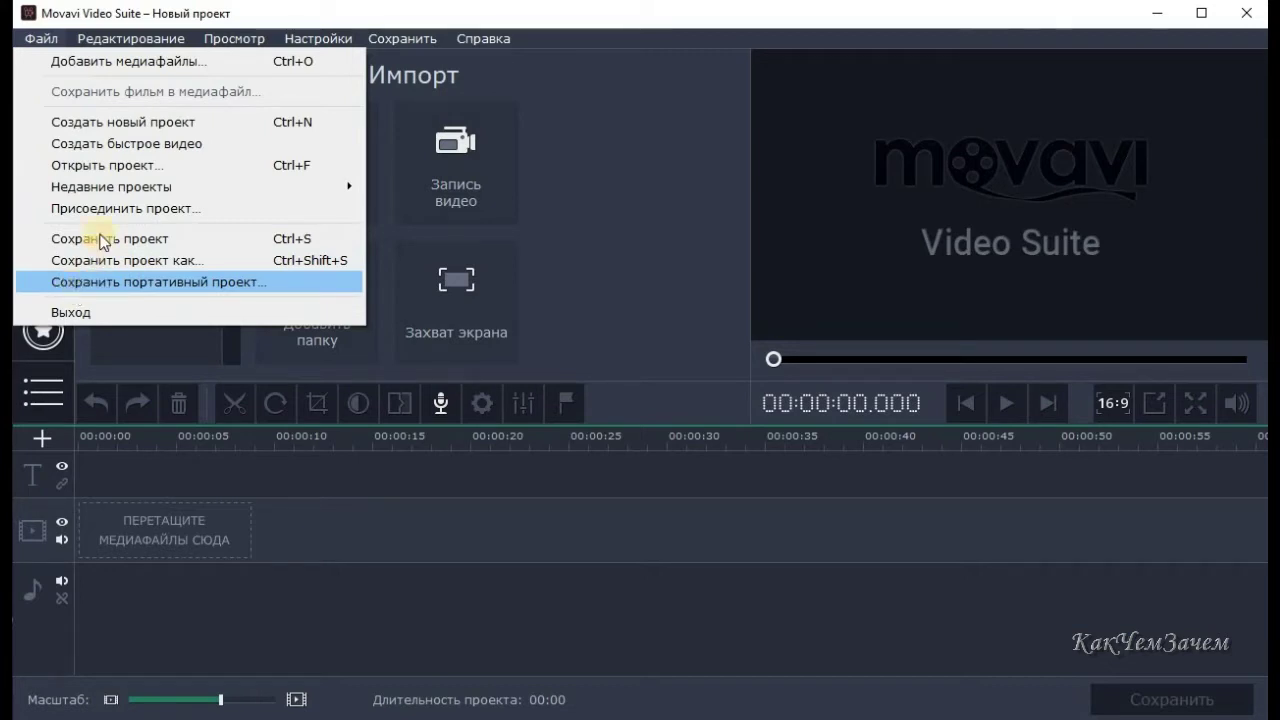
pyautogui.moveTo(122, 39)
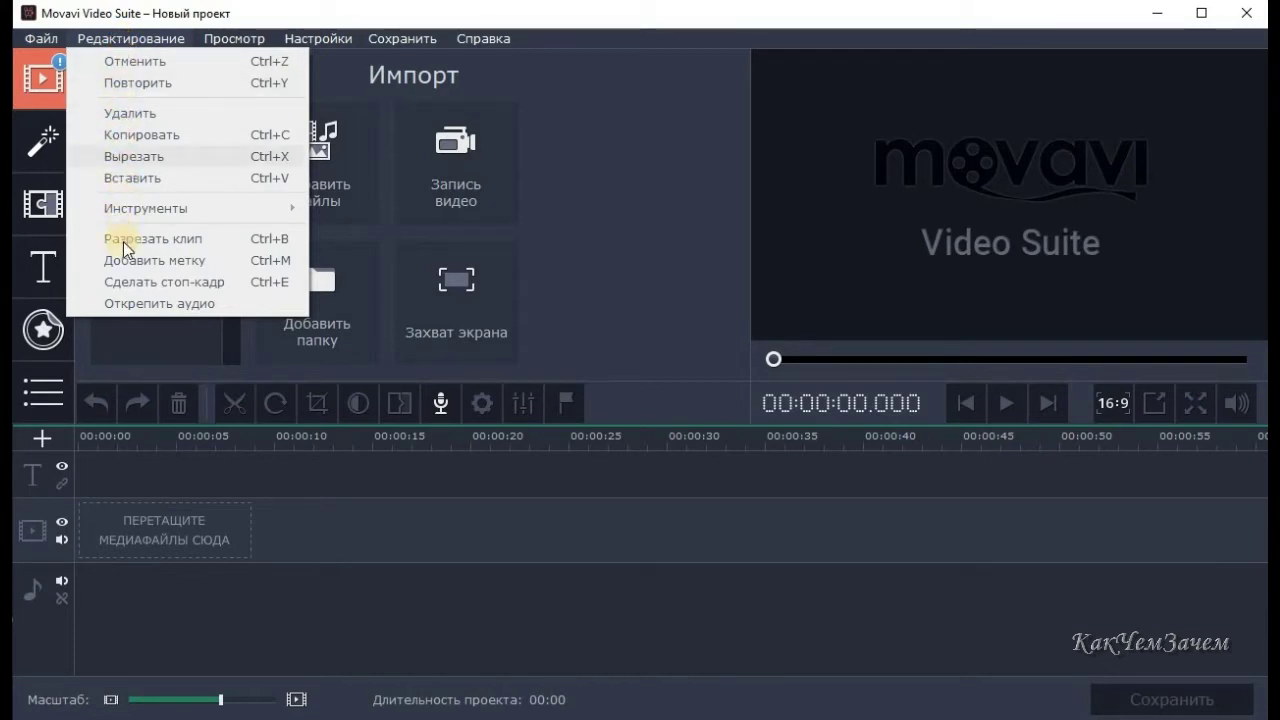
pyautogui.moveTo(238, 34)
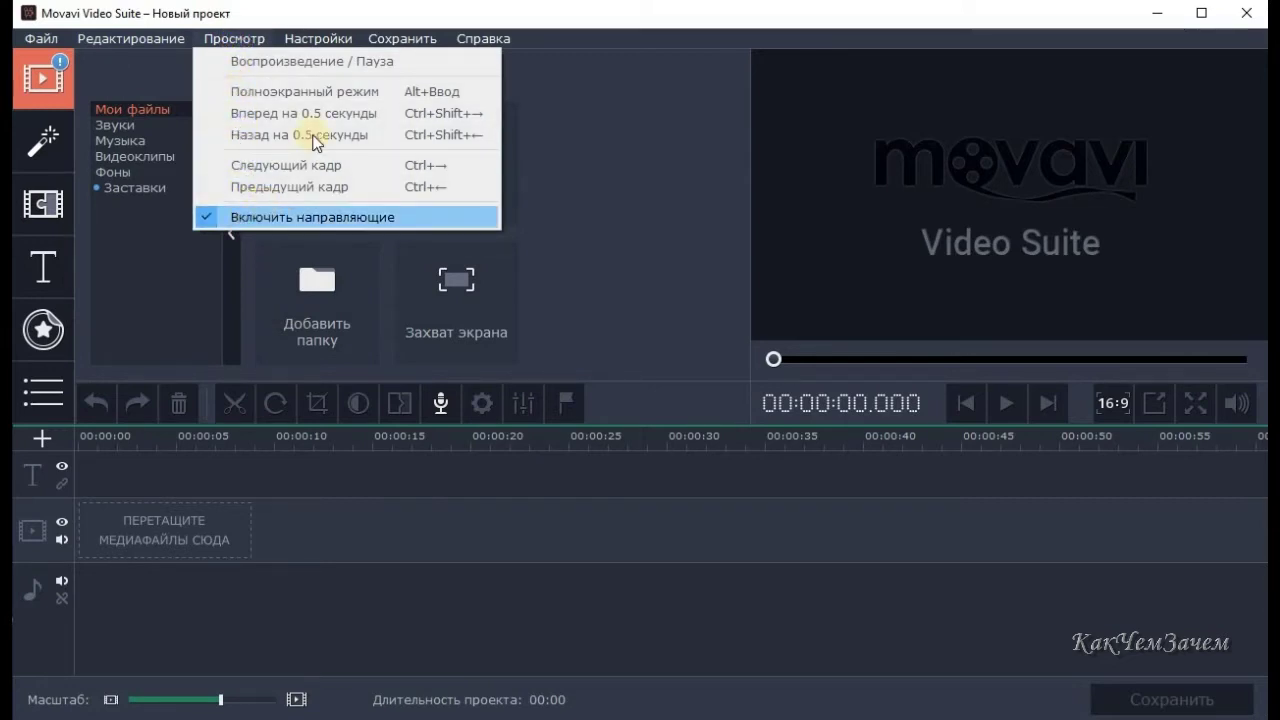
pyautogui.click(327, 39)
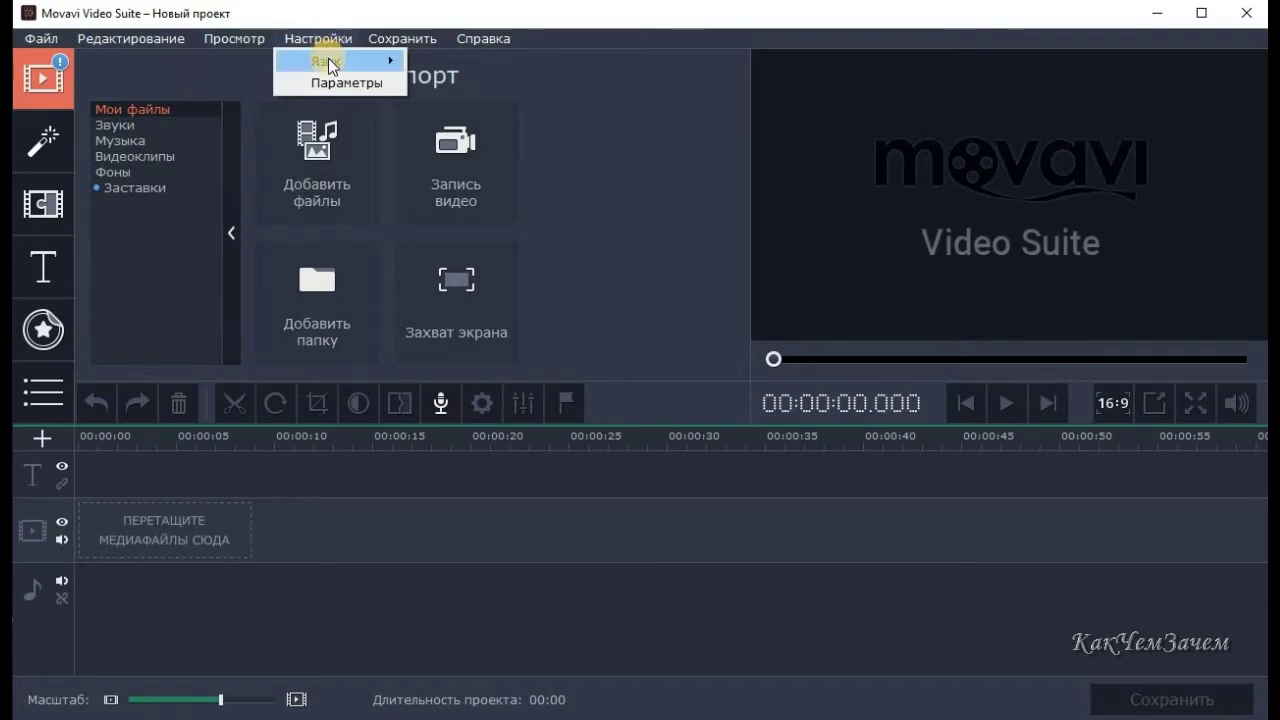
pyautogui.moveTo(328, 58)
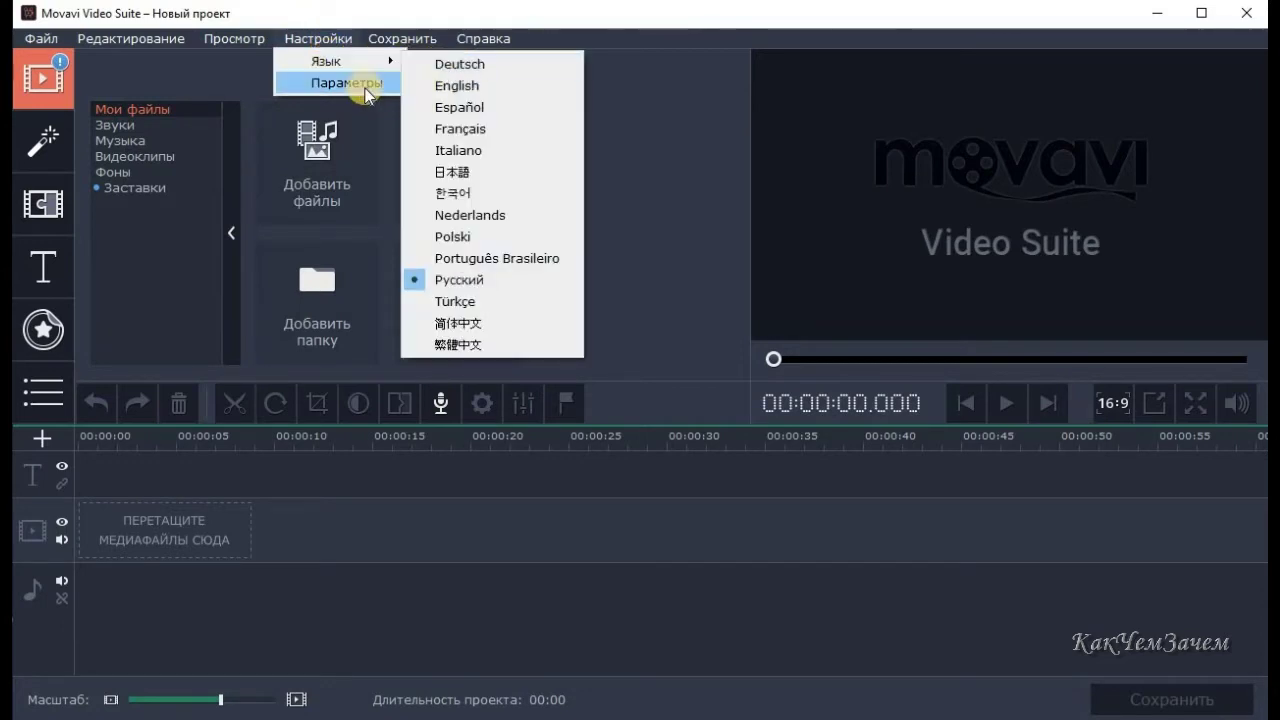
pyautogui.click(388, 35)
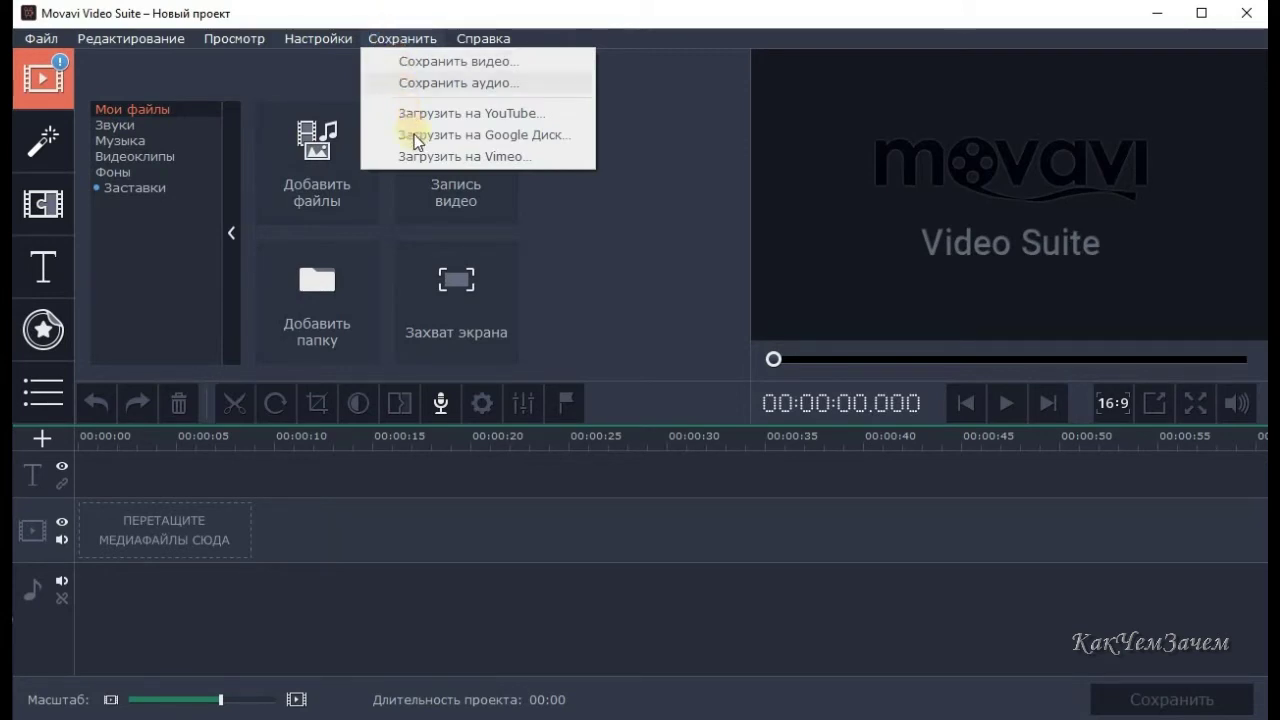
pyautogui.moveTo(470, 40)
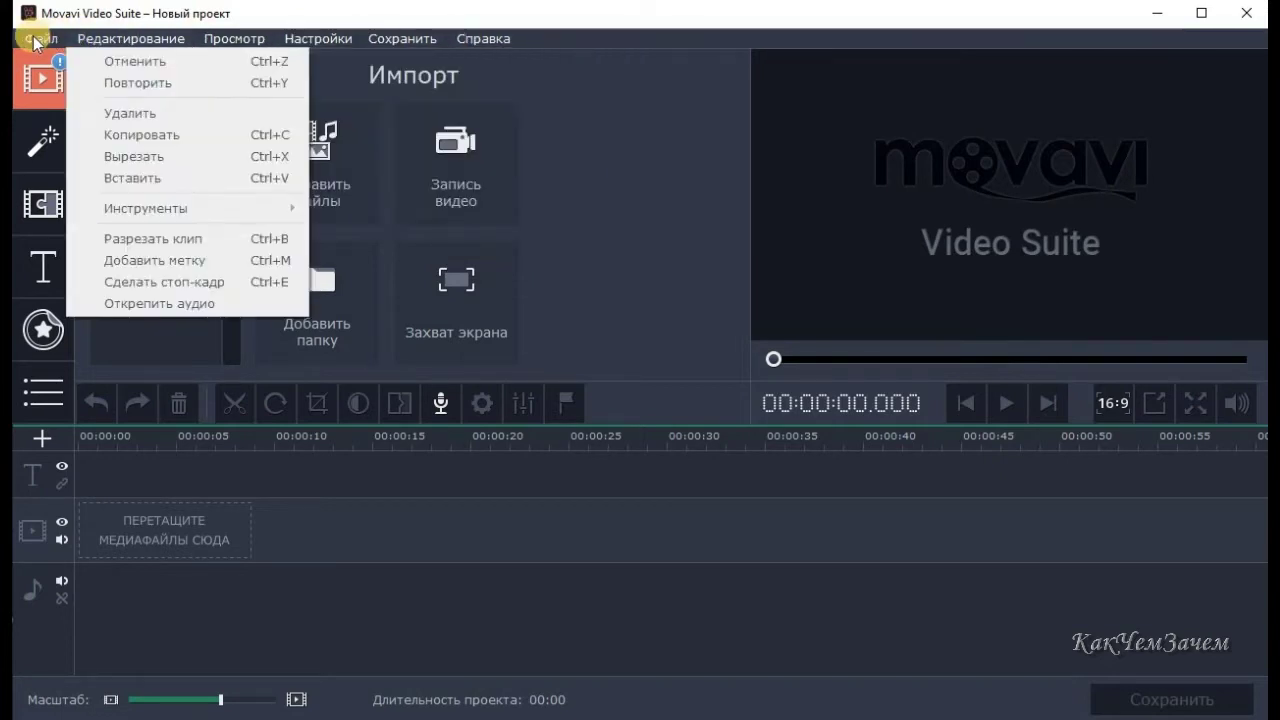
pyautogui.moveTo(41, 38)
pyautogui.click(28, 74)
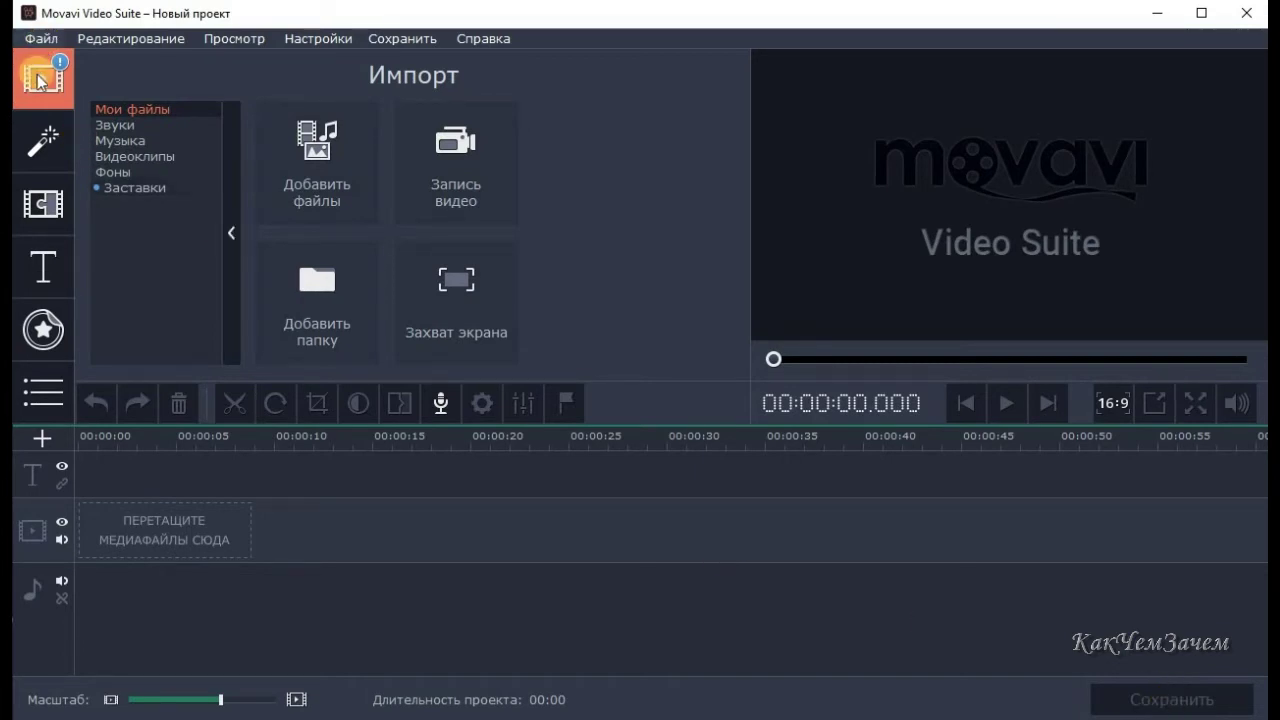
pyautogui.click(325, 161)
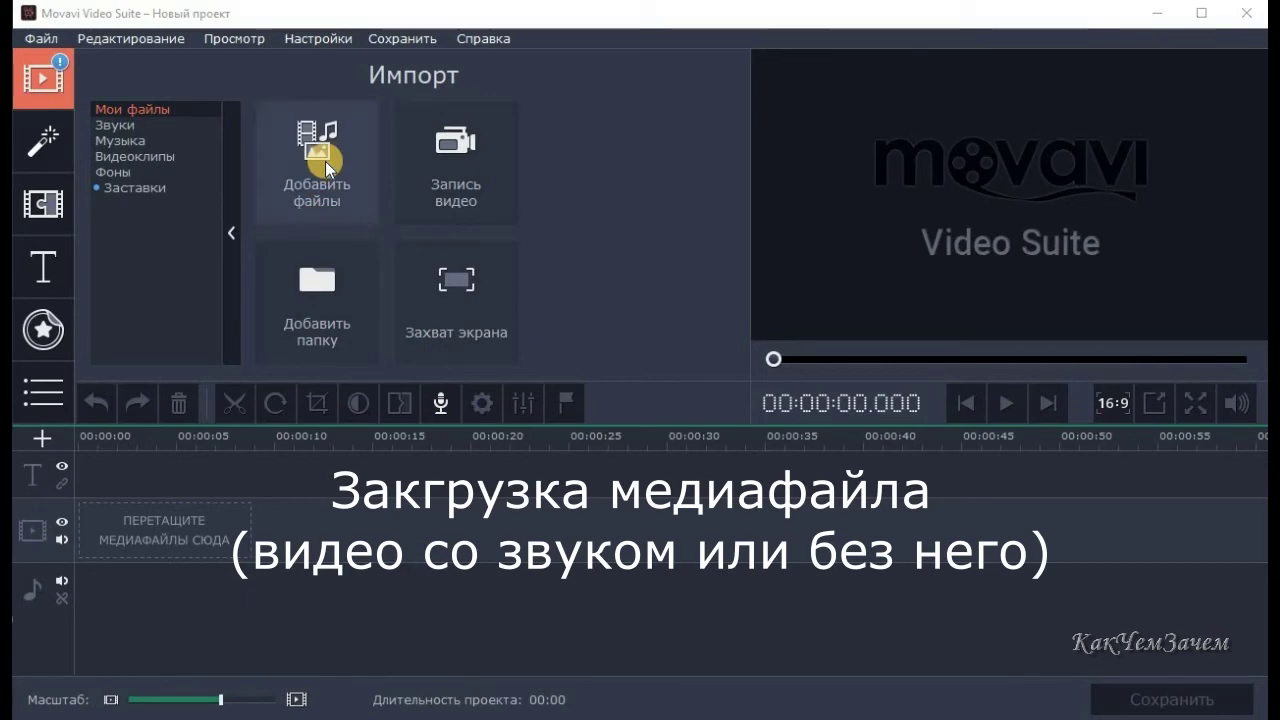
pyautogui.click(915, 666)
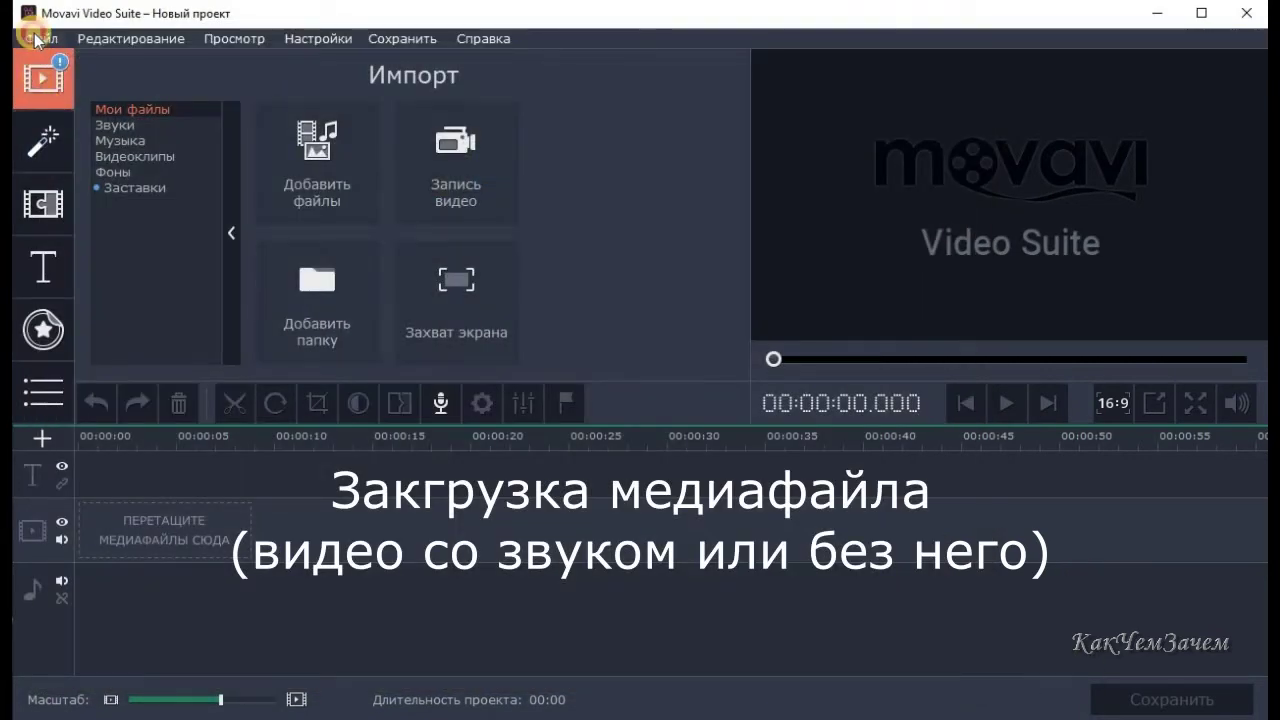
# - Import the video "1-й урок как скачать программу Мовави" from the МОВАВИ ШКОЛА folder into the project
pyautogui.click(36, 37)
pyautogui.click(102, 63)
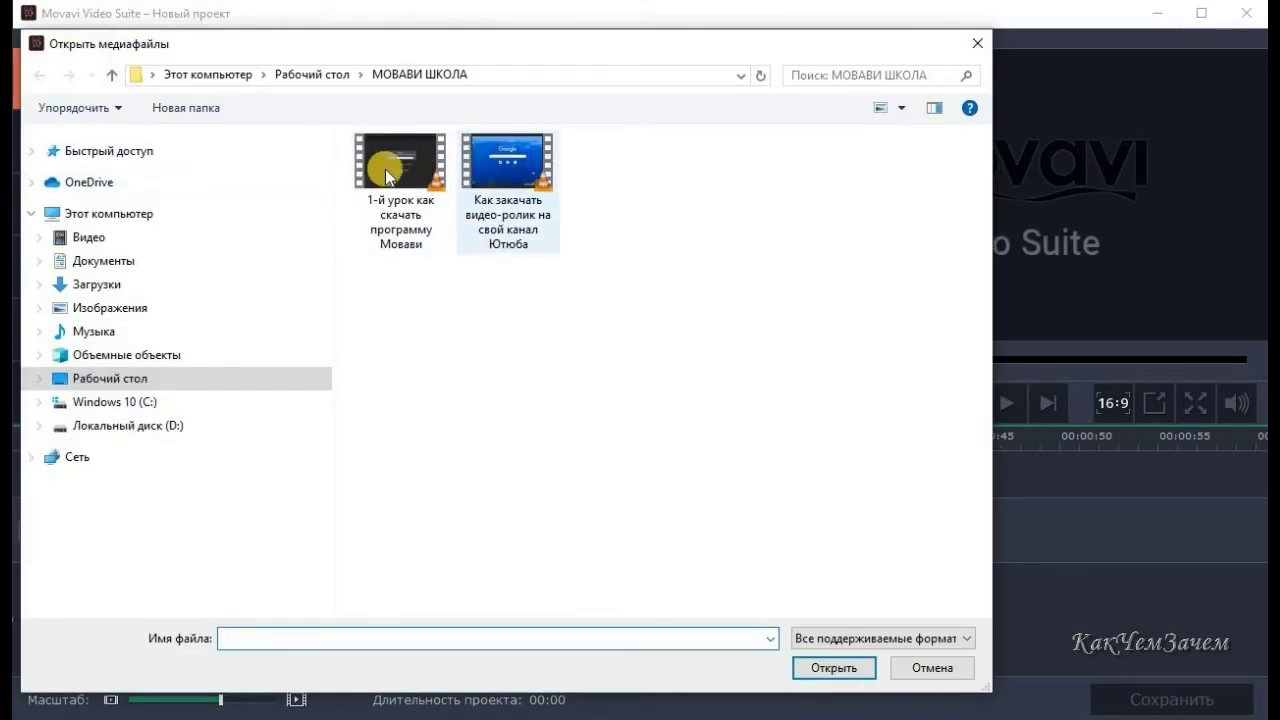
pyautogui.click(384, 169)
pyautogui.click(832, 667)
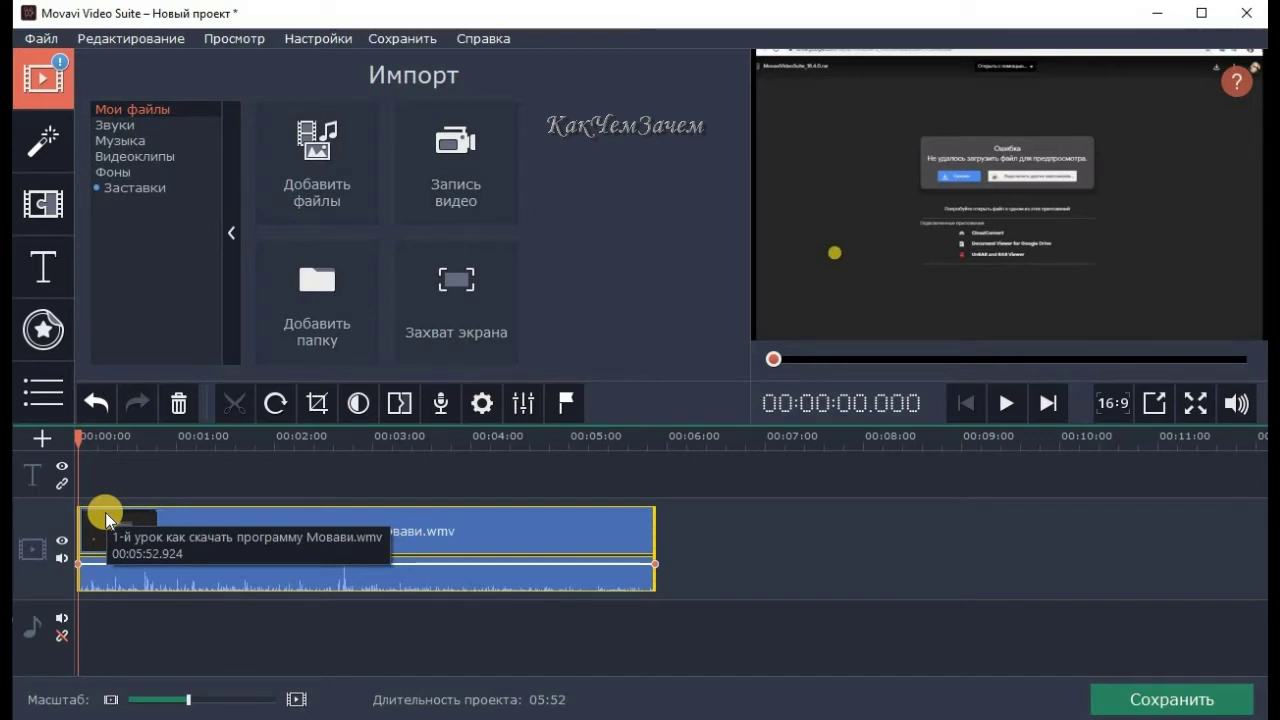
# - Play the first five seconds of the imported clip, observing its picture and audio track
pyautogui.click(1003, 404)
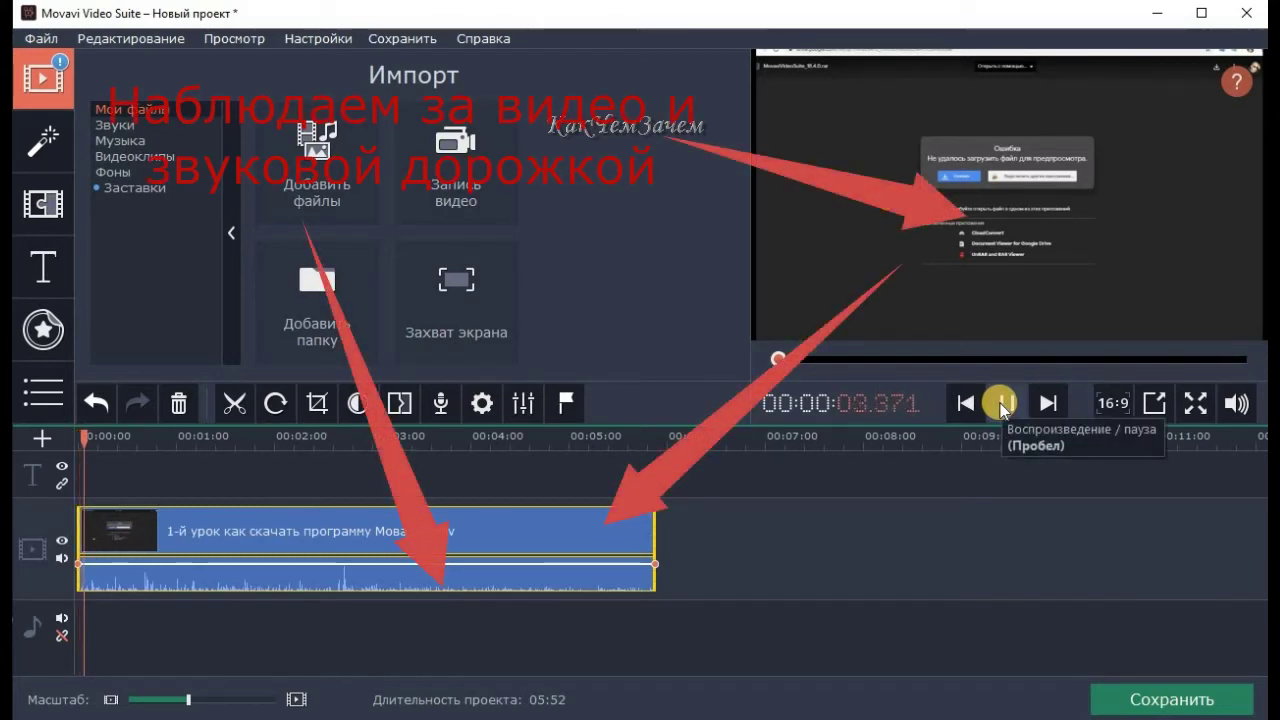
pyautogui.click(1003, 404)
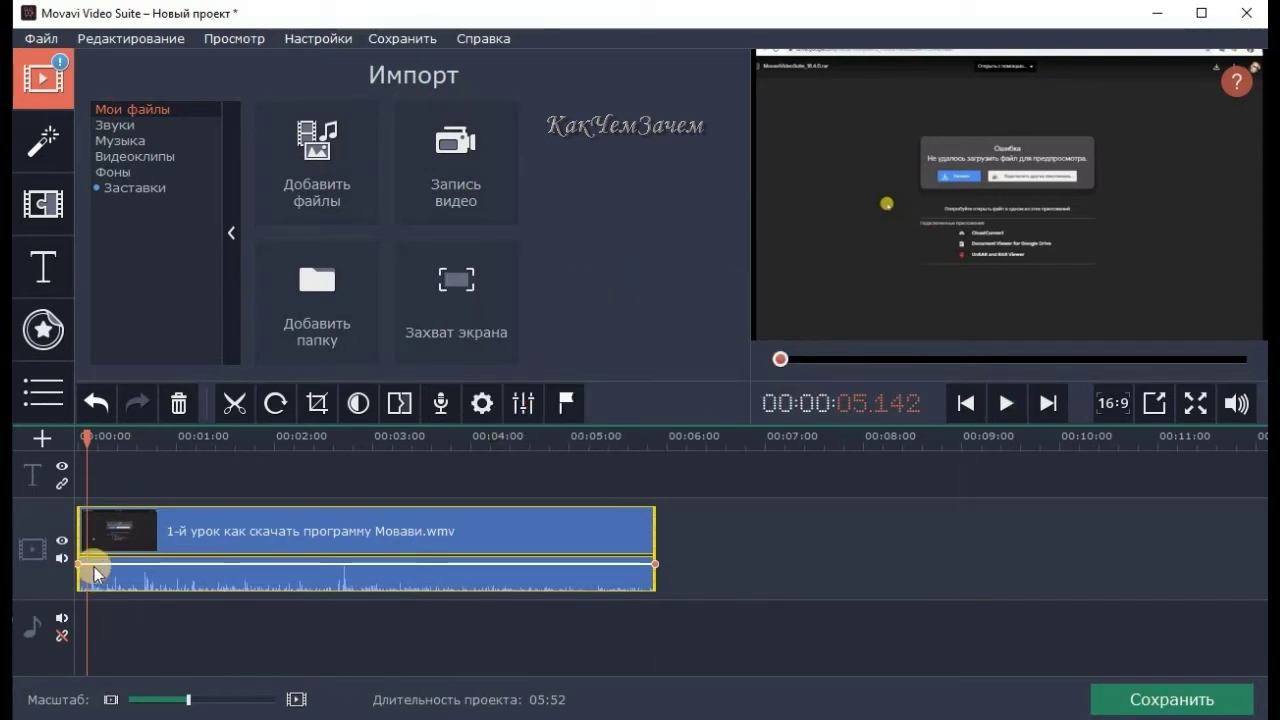
# - Find the end of the unwanted passage by playback and split the clip at about 3.8 seconds
pyautogui.click(110, 700)
pyautogui.click(293, 700)
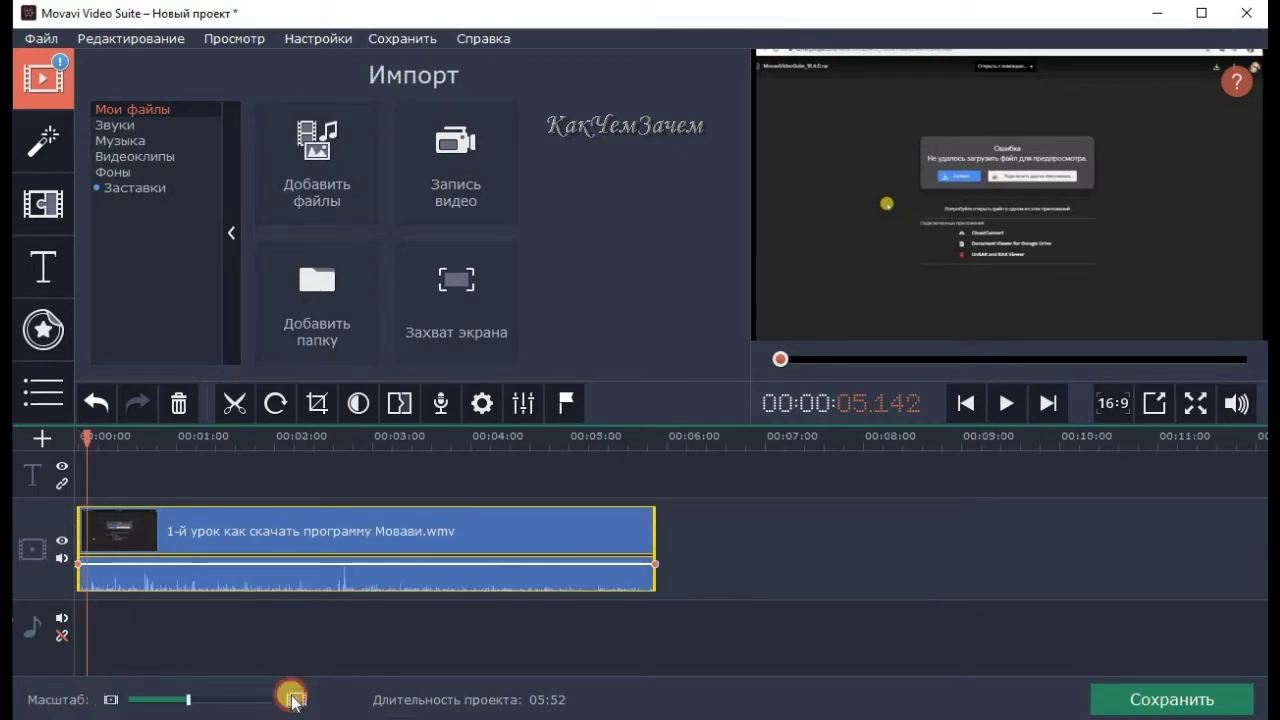
pyautogui.click(295, 700)
pyautogui.click(297, 700)
pyautogui.click(299, 701)
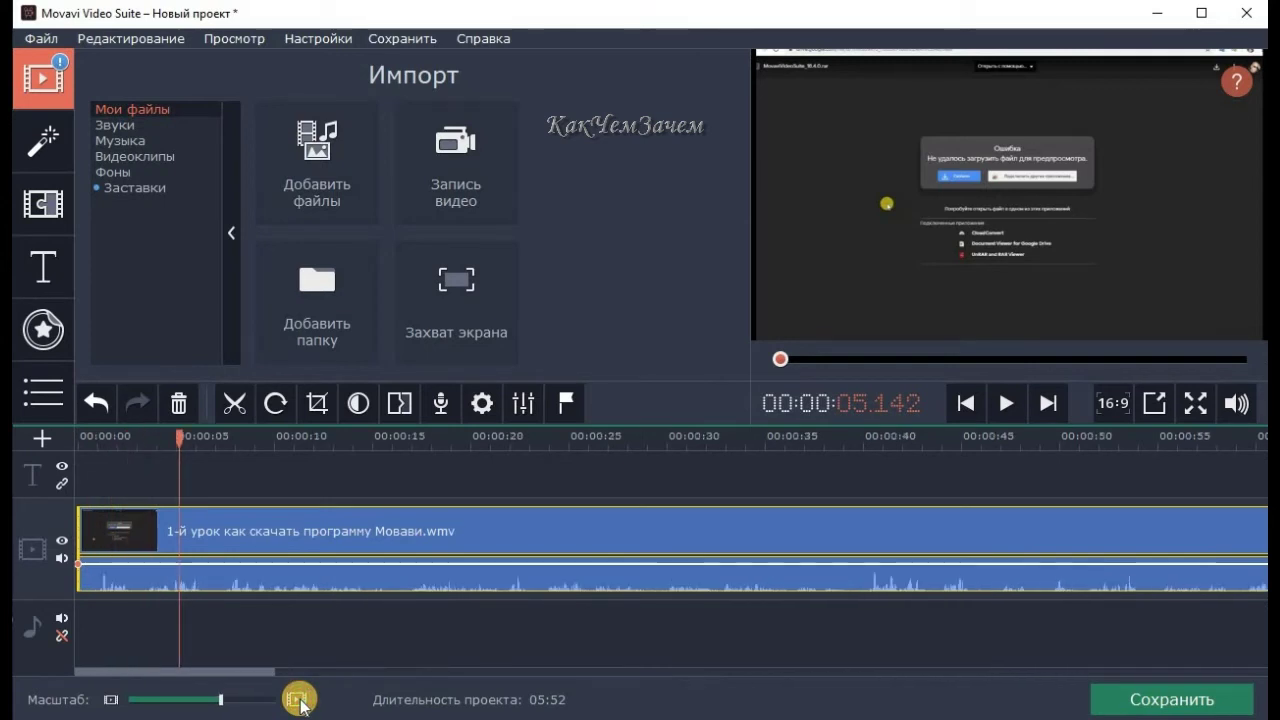
pyautogui.click(298, 700)
pyautogui.click(298, 700)
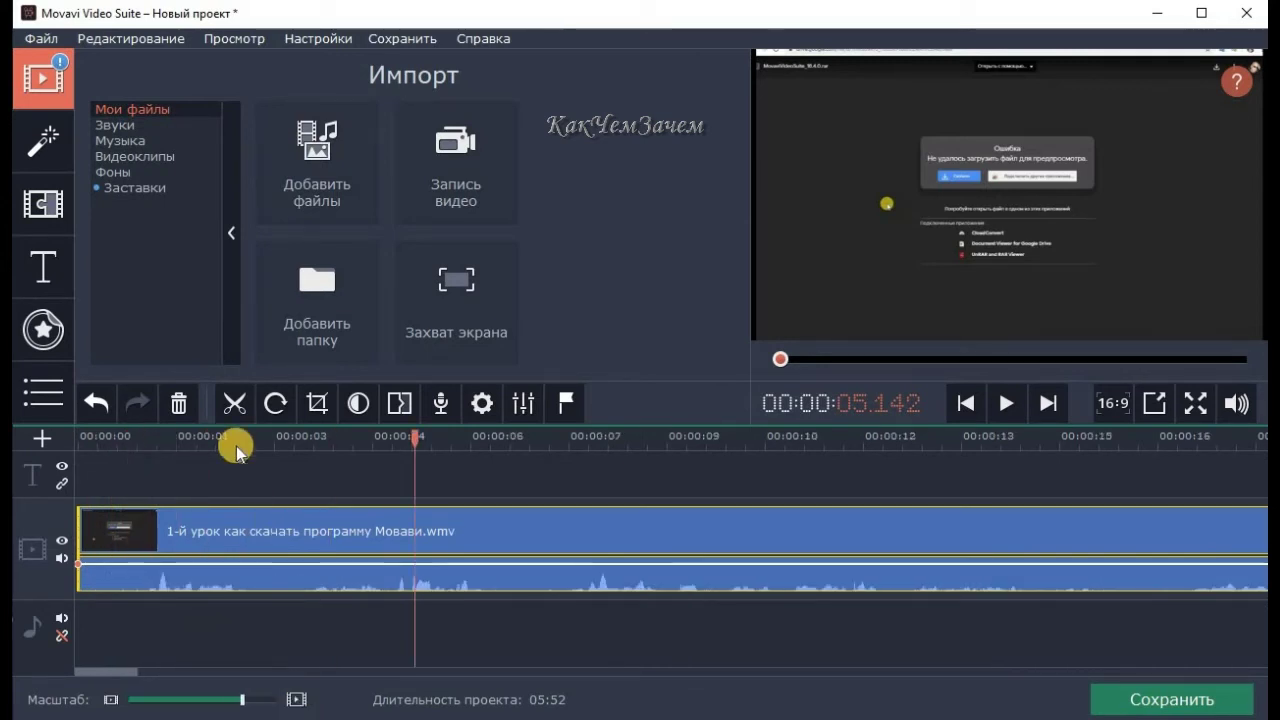
pyautogui.click(244, 439)
pyautogui.click(1007, 402)
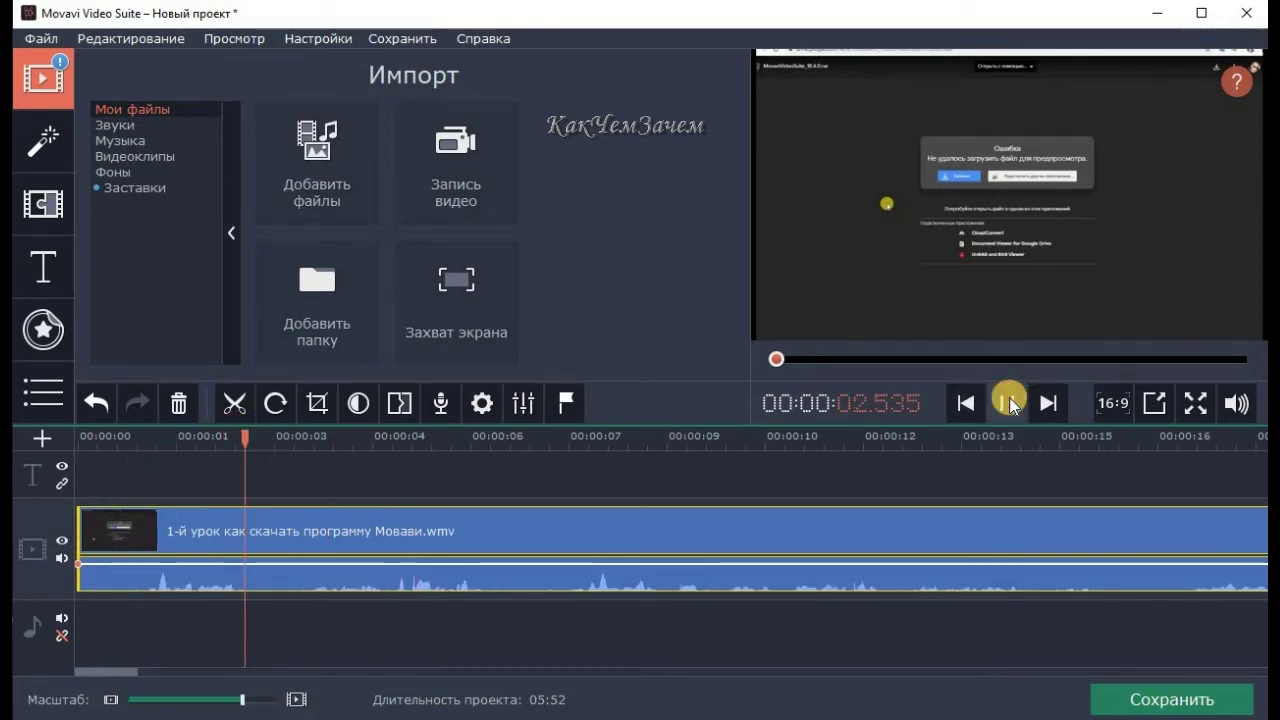
pyautogui.click(1009, 402)
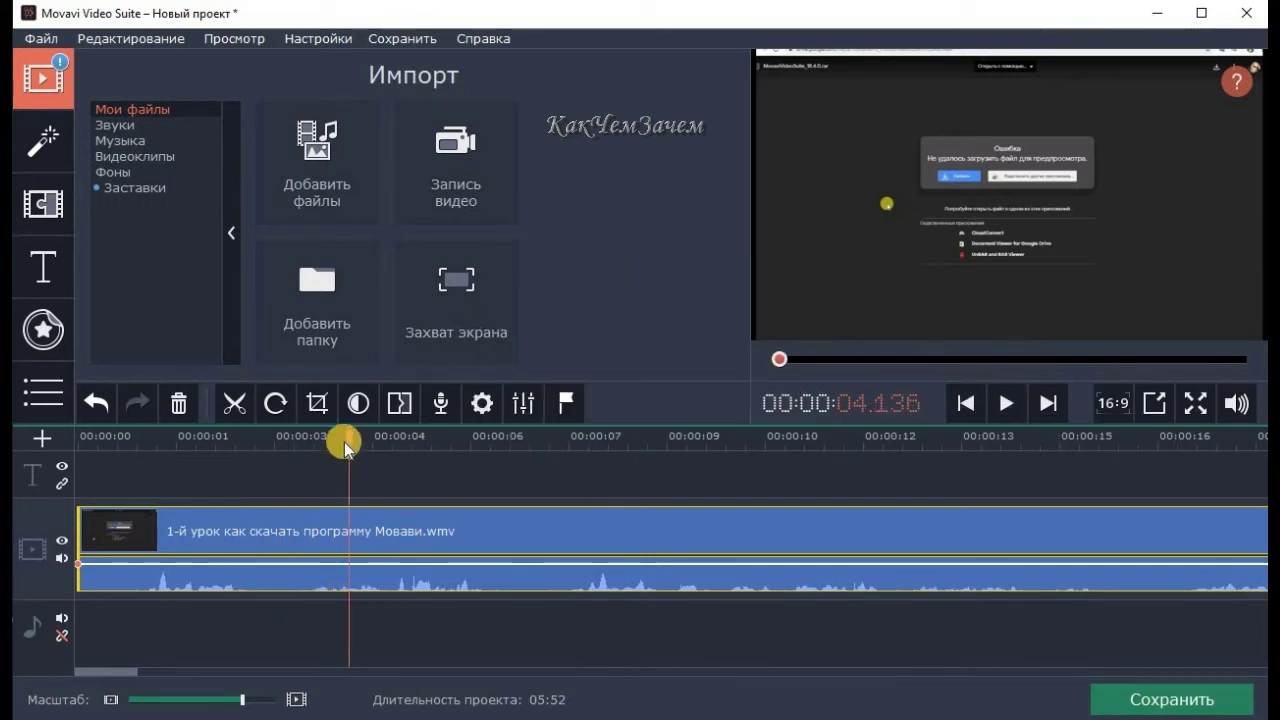
pyautogui.moveTo(347, 439); pyautogui.dragTo(328, 439)
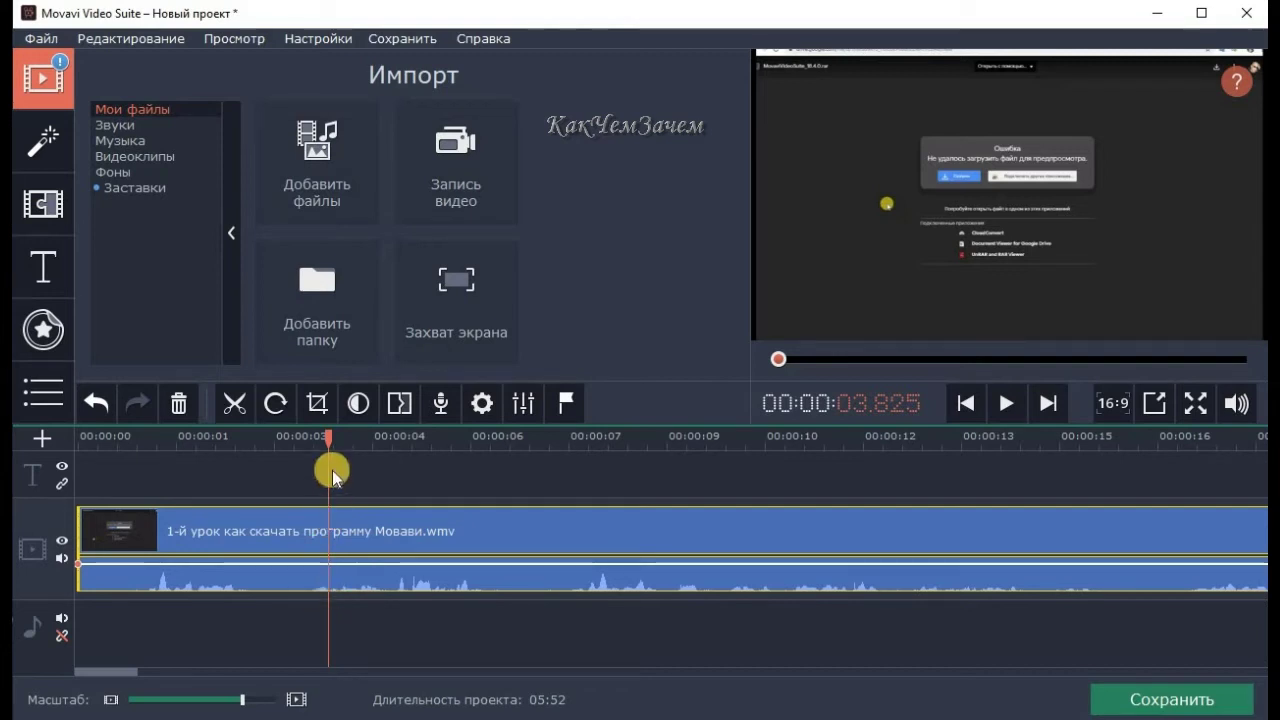
pyautogui.click(235, 403)
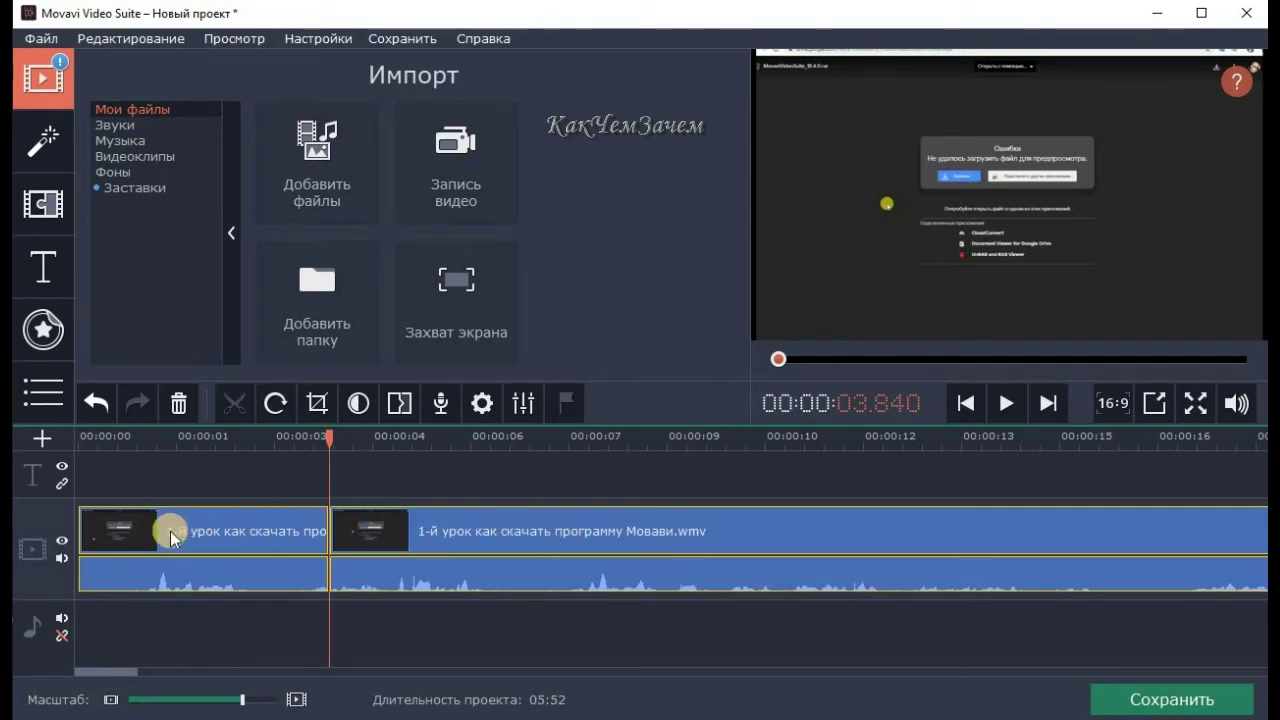
# - Split the first fragment at about 2.46 seconds and delete the short middle fragment between the two cuts
pyautogui.click(236, 531)
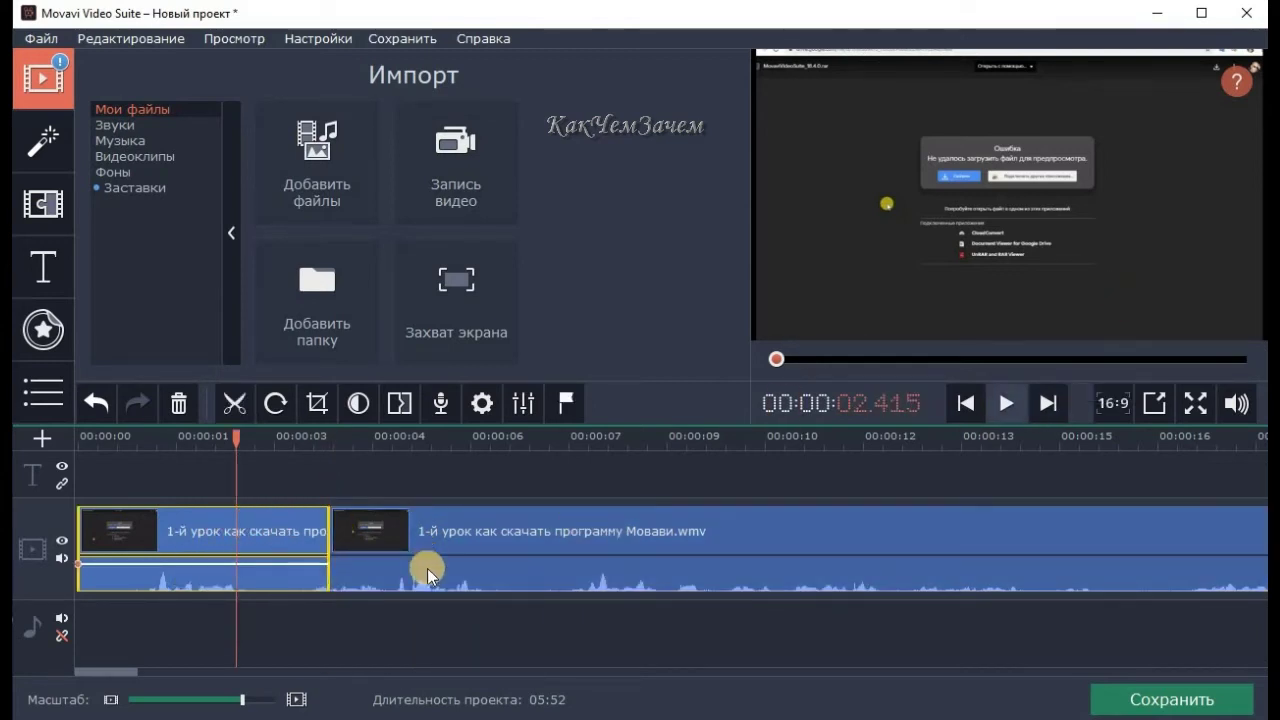
pyautogui.click(1006, 403)
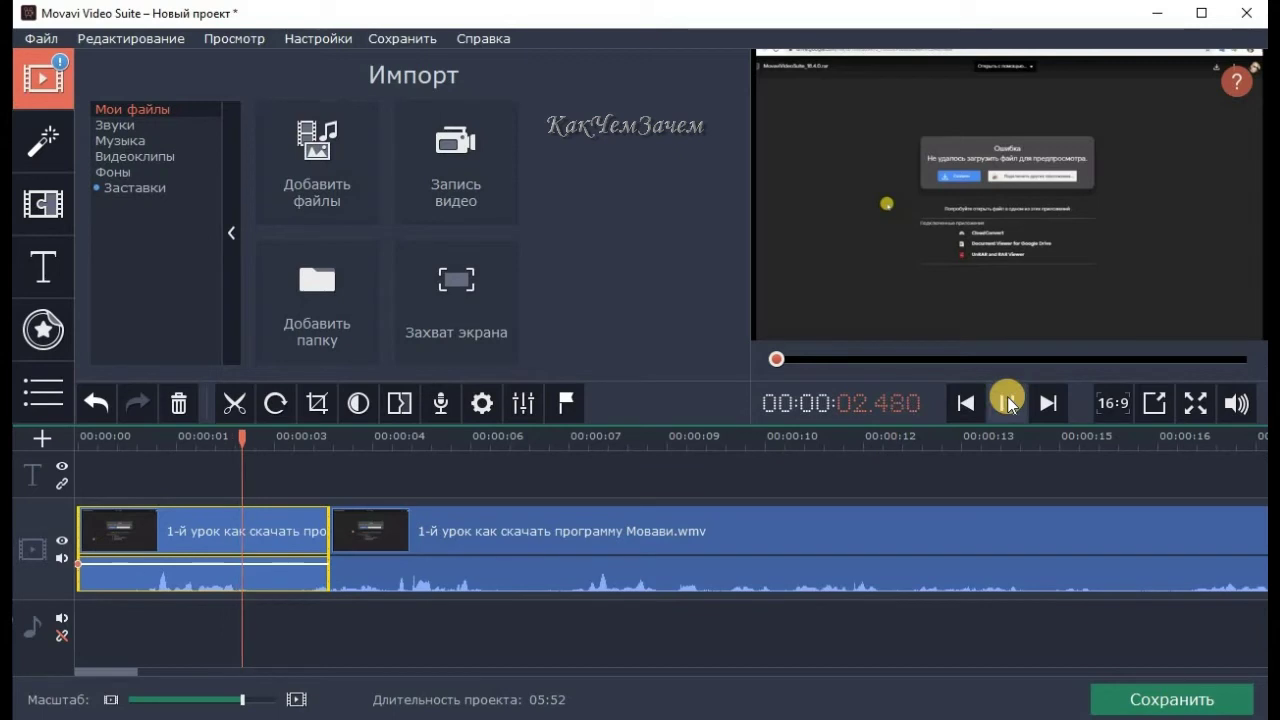
pyautogui.click(322, 432)
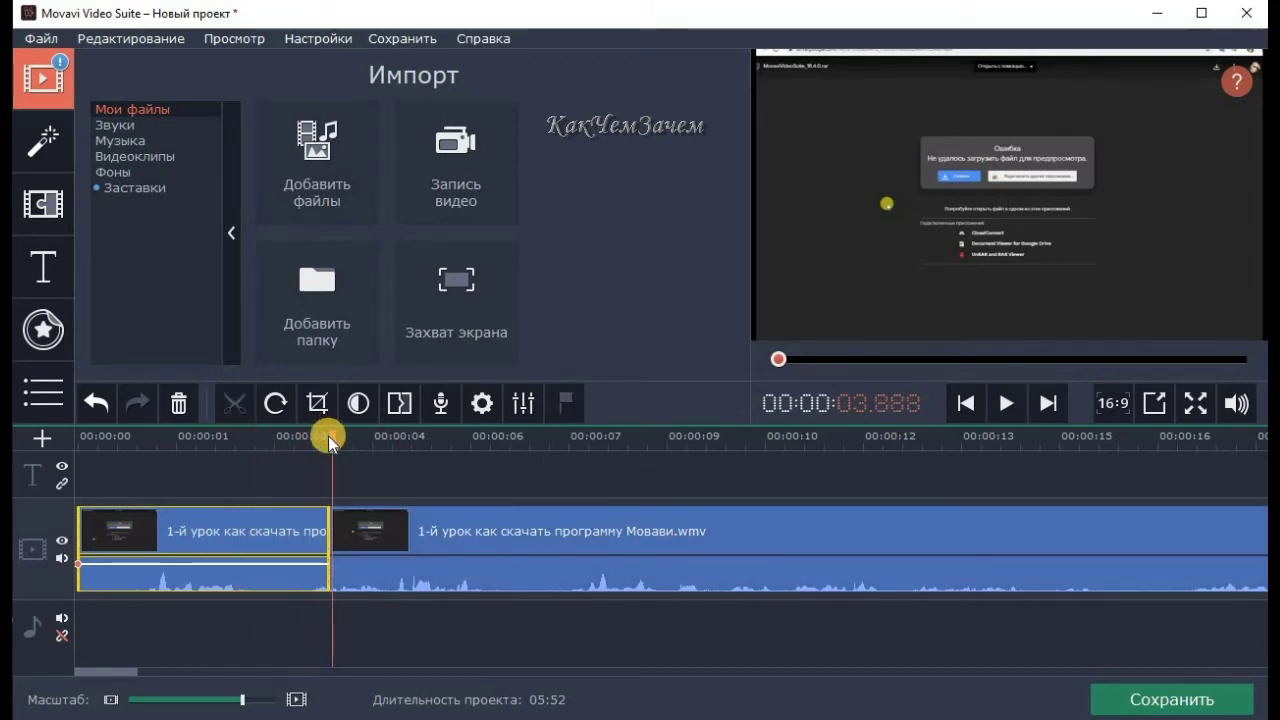
pyautogui.moveTo(328, 436); pyautogui.dragTo(238, 434)
pyautogui.click(236, 402)
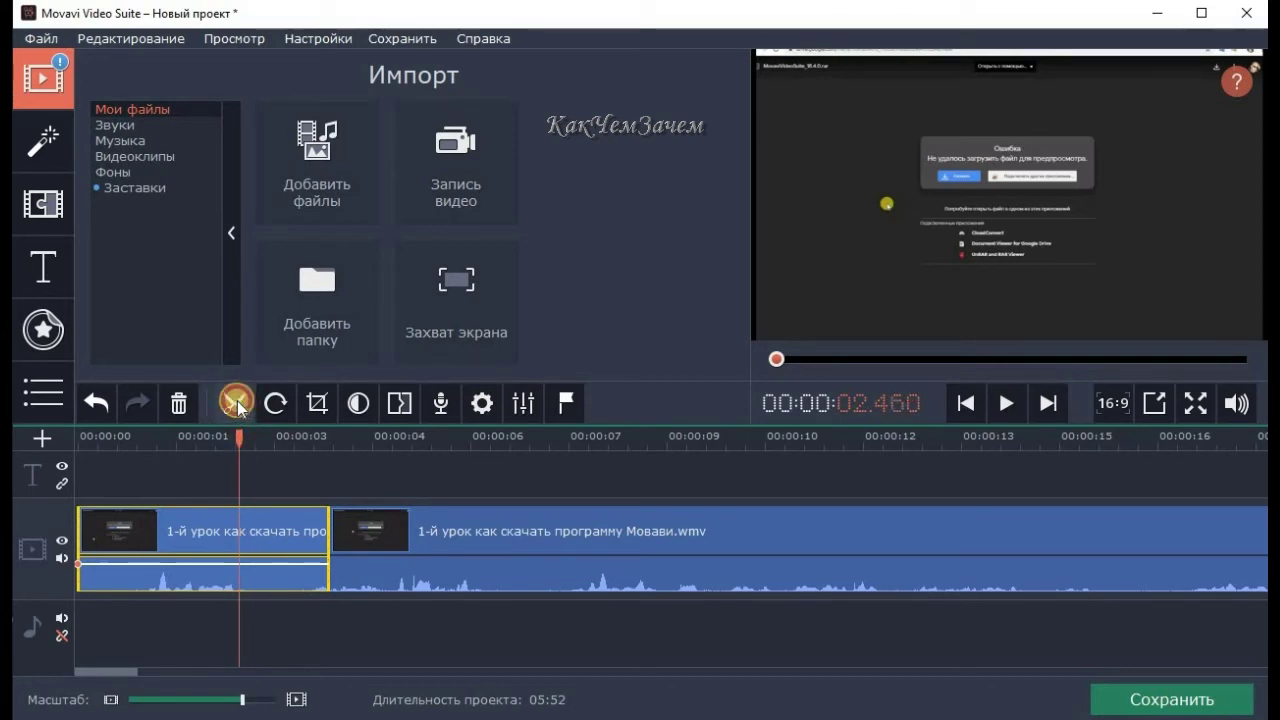
pyautogui.click(287, 525)
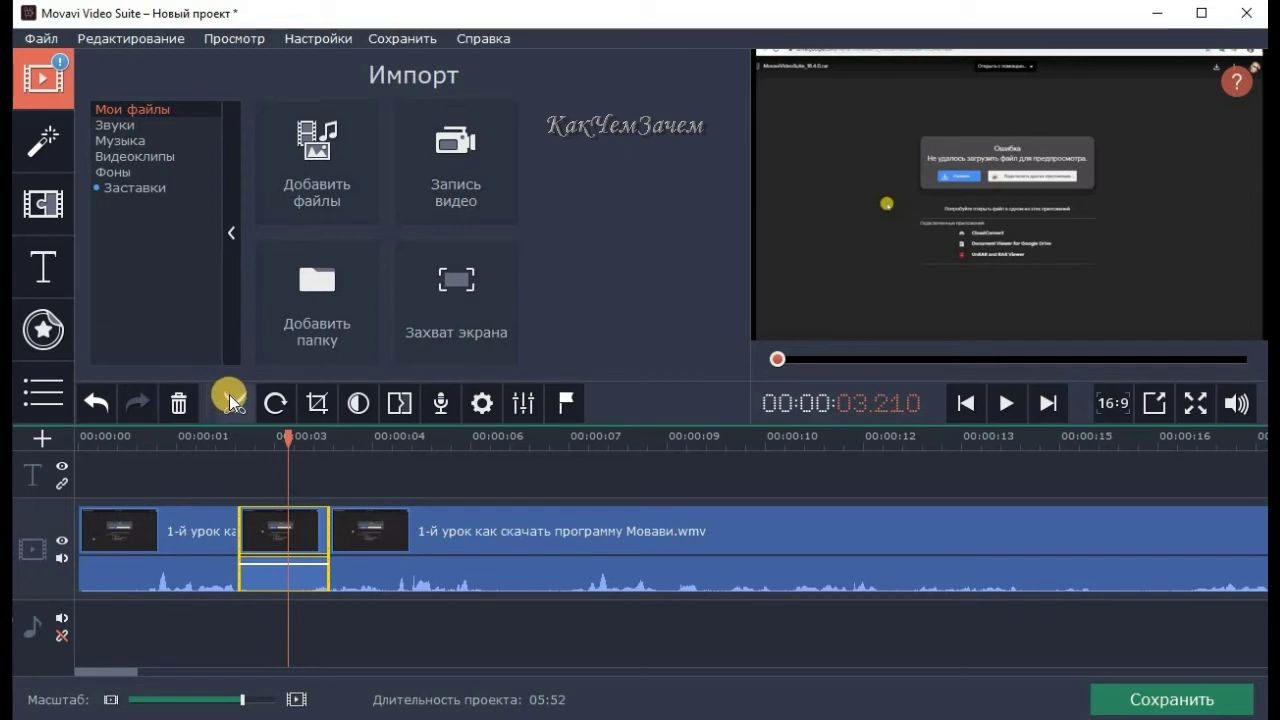
pyautogui.click(178, 406)
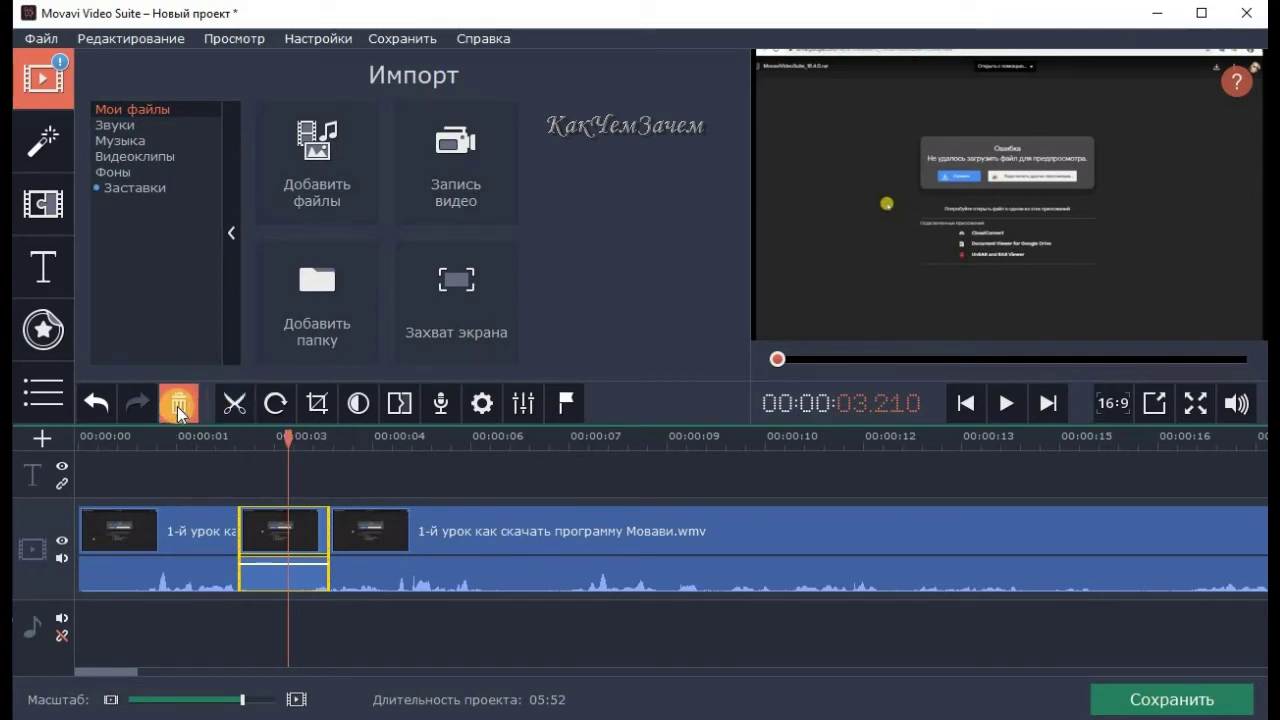
# - Play the timeline across the new join, from about 2.1 to 6.5 seconds, to check the edit
pyautogui.click(218, 440)
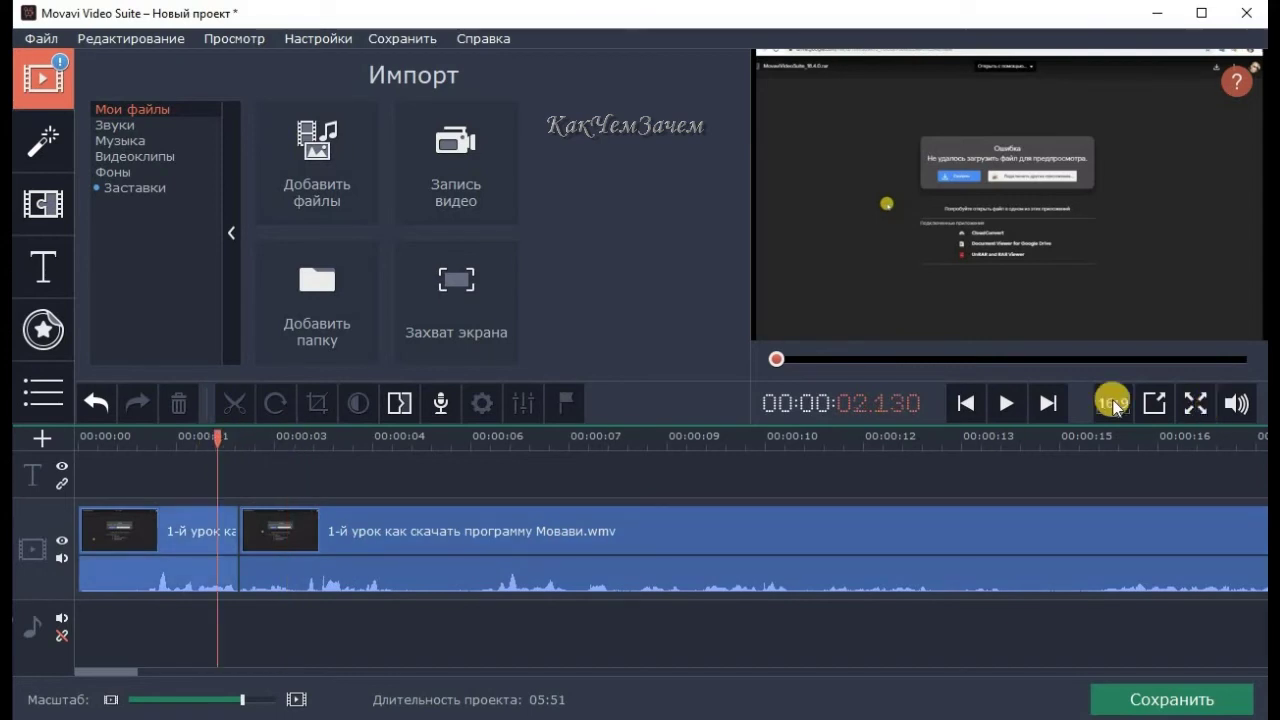
pyautogui.click(1005, 404)
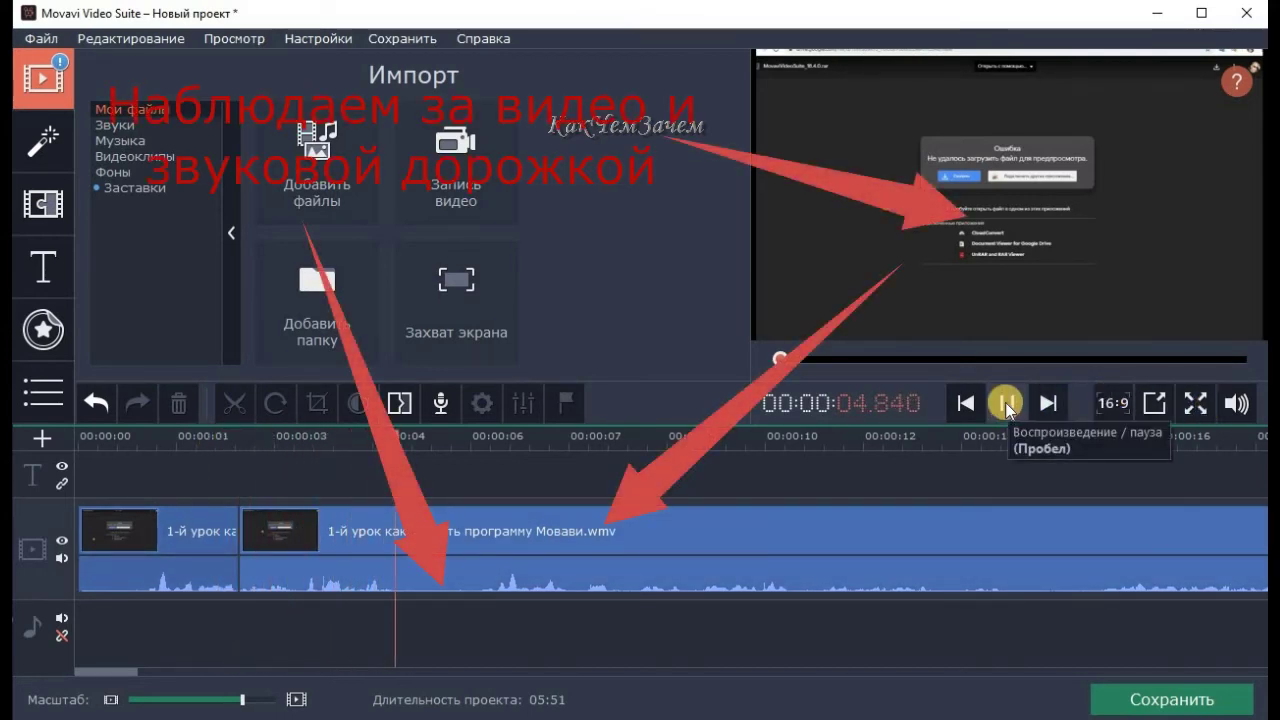
pyautogui.click(505, 437)
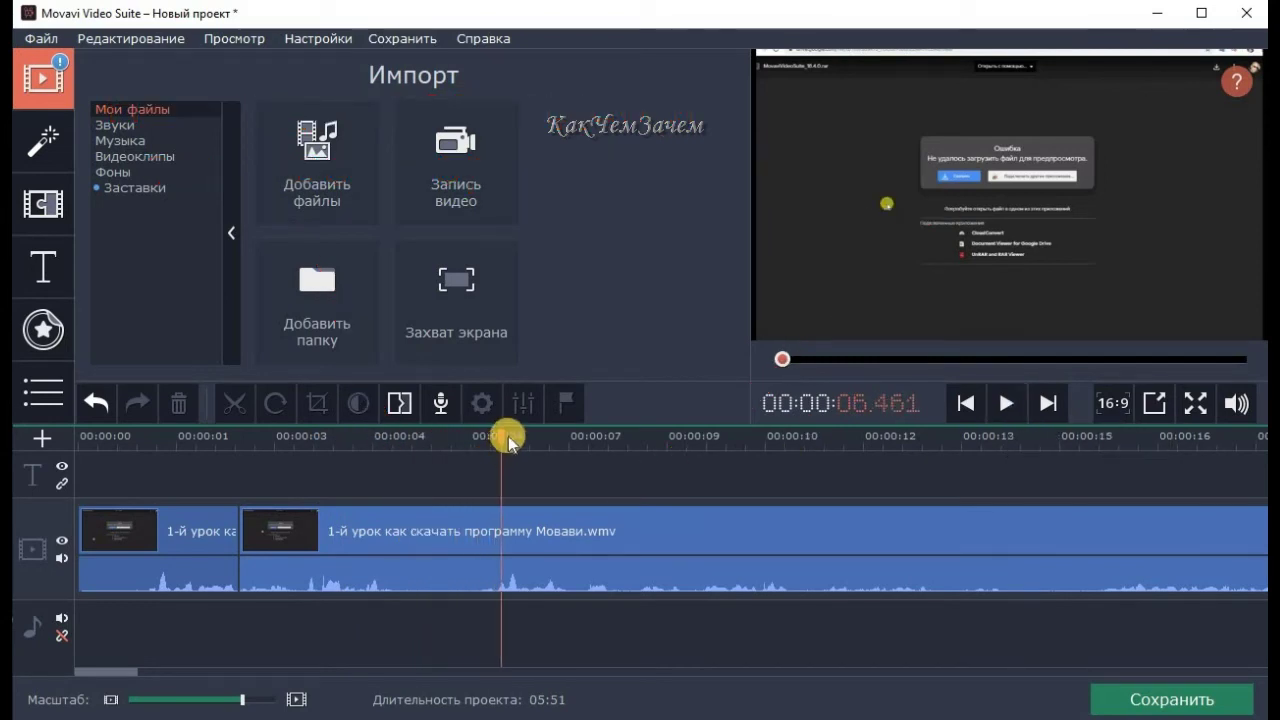
# - Replay the passage after the join to find the end of the unwanted sound and mark it at 6.390 seconds
pyautogui.click(366, 437)
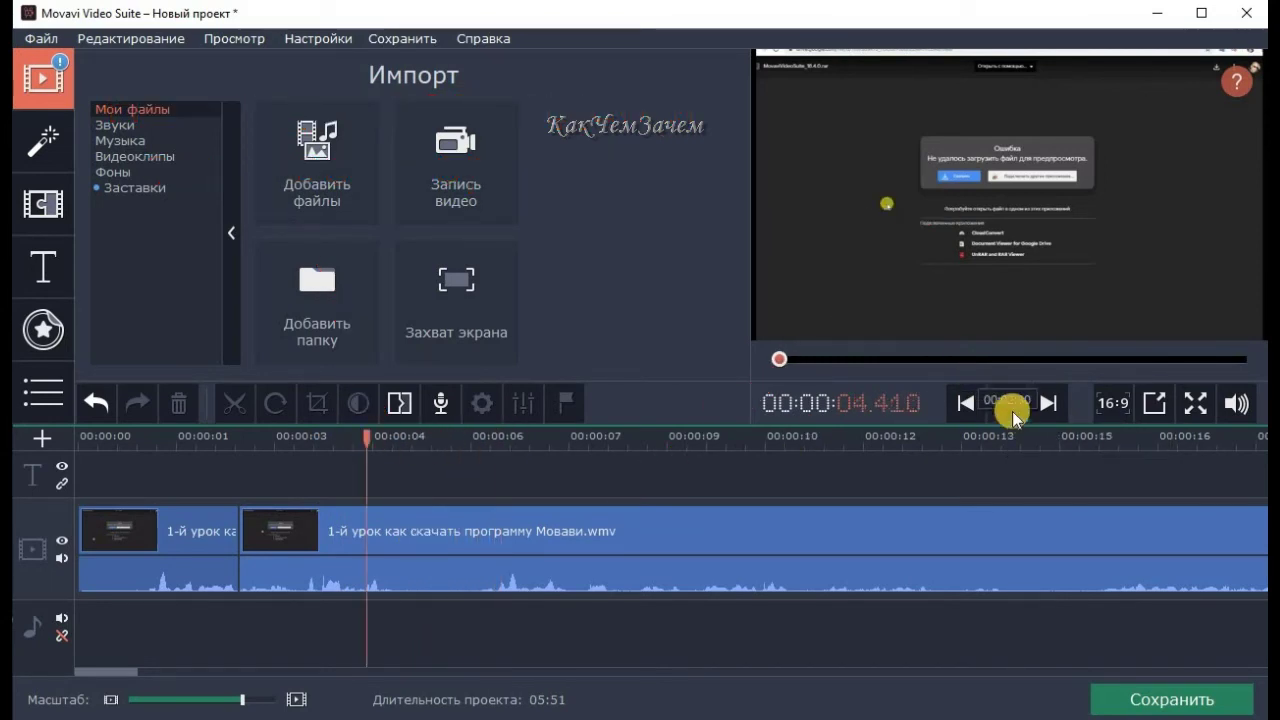
pyautogui.click(1010, 404)
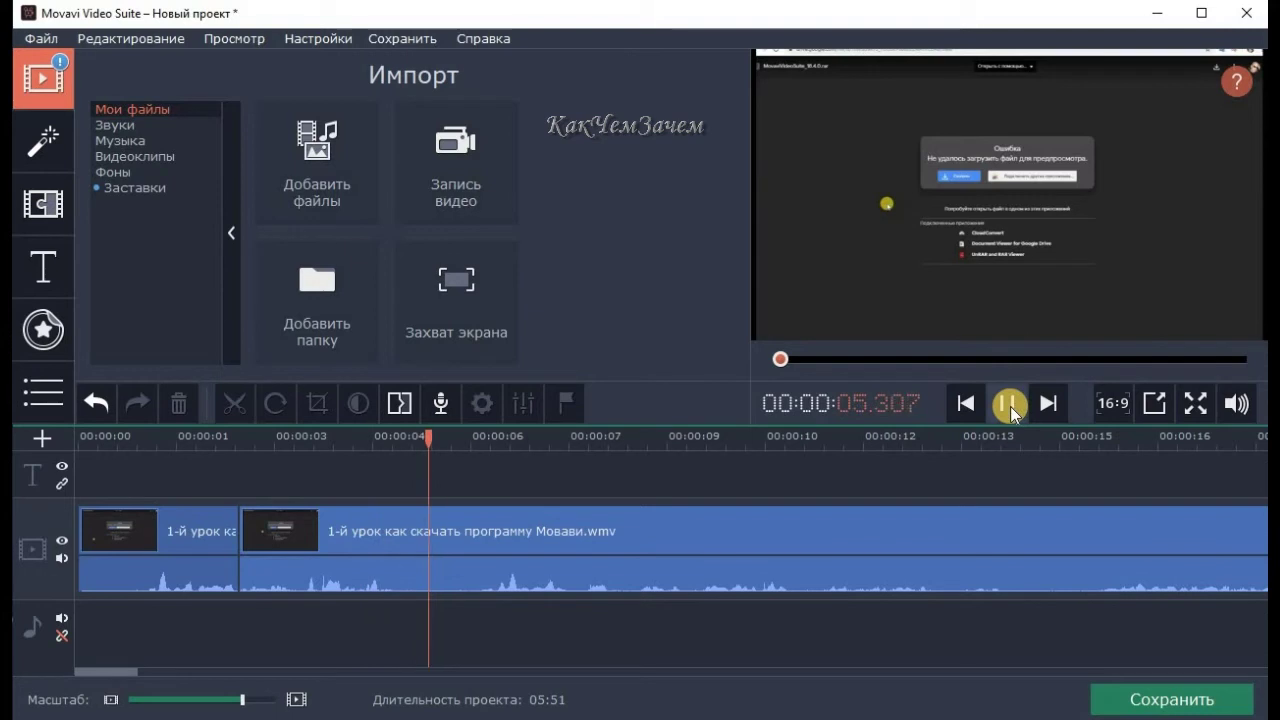
pyautogui.click(511, 437)
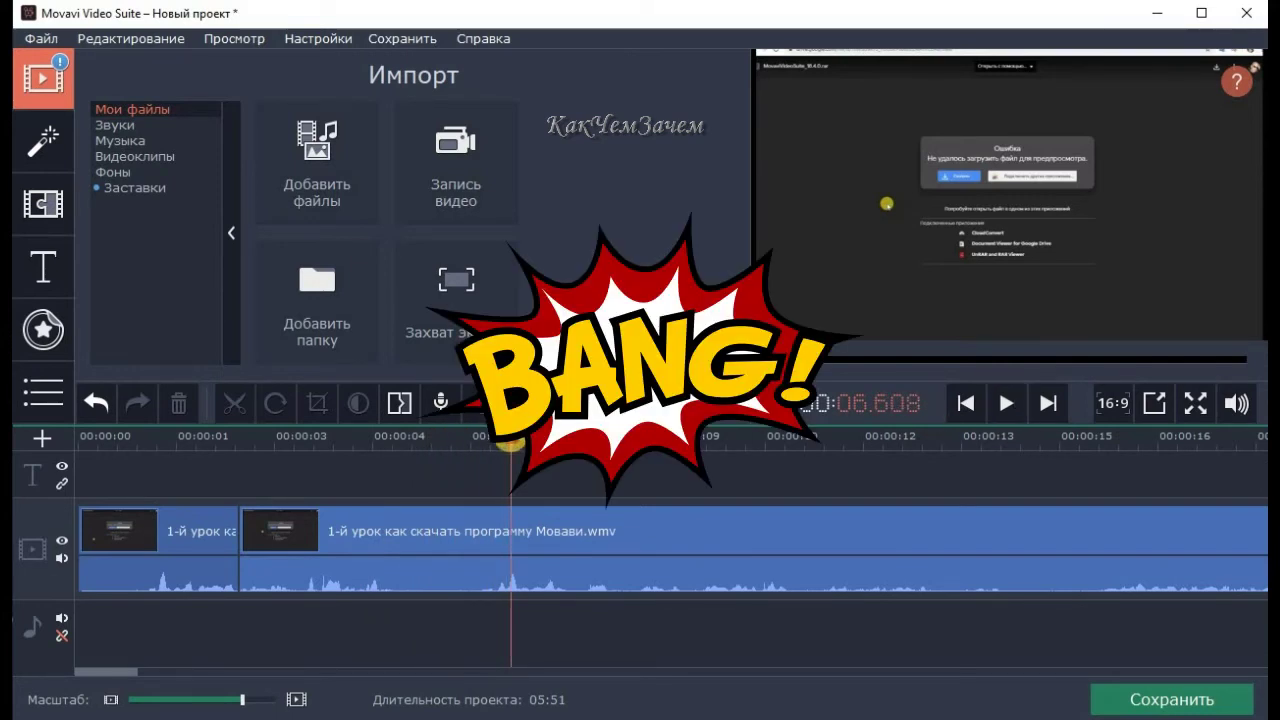
pyautogui.click(497, 550)
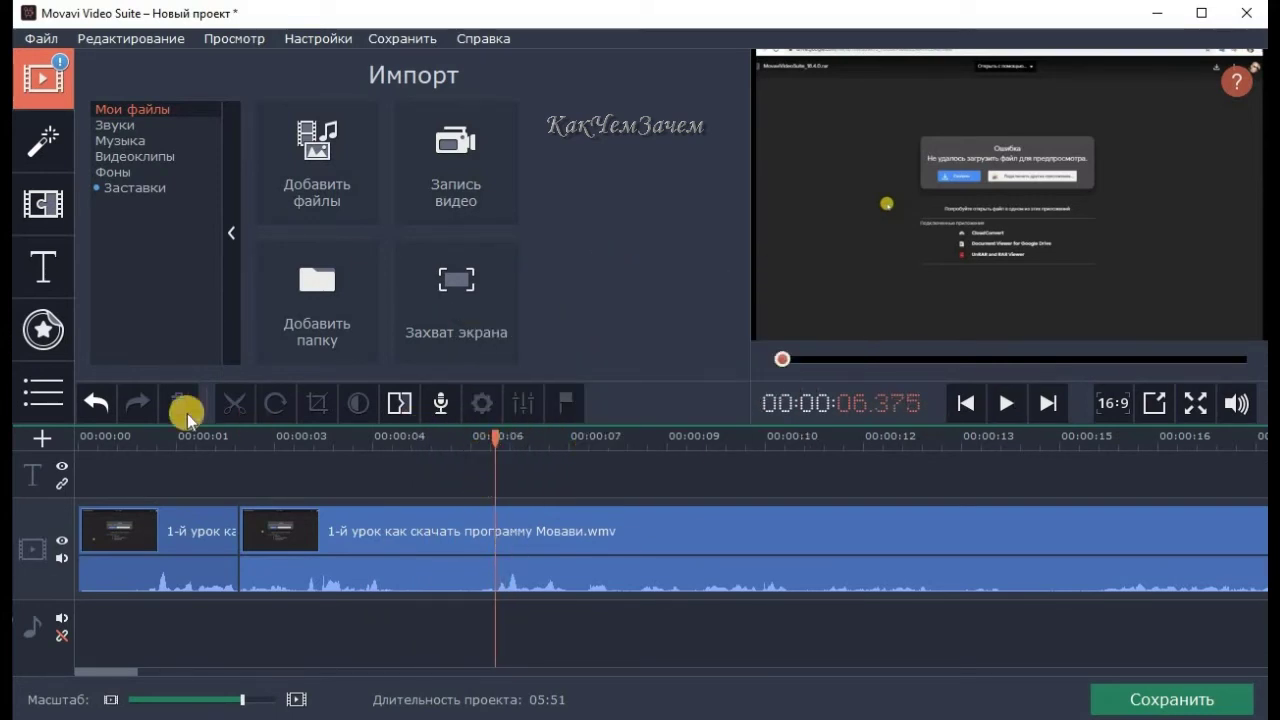
pyautogui.click(494, 540)
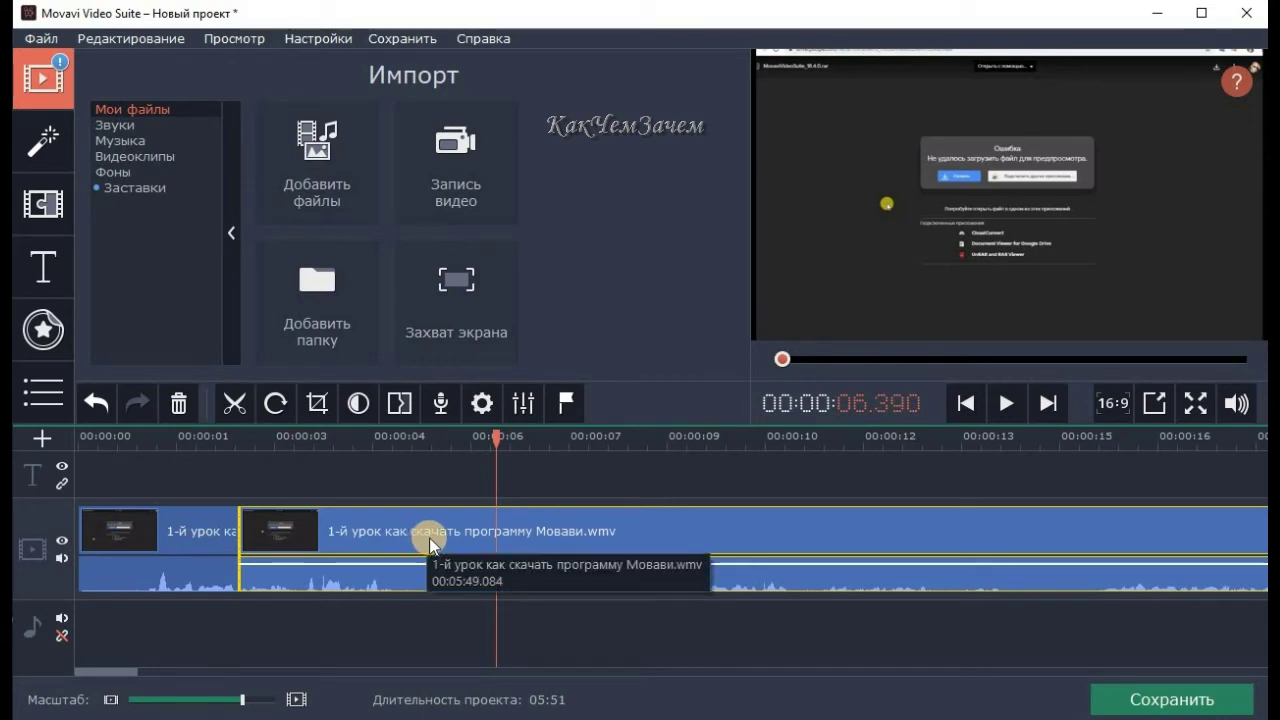
pyautogui.click(574, 402)
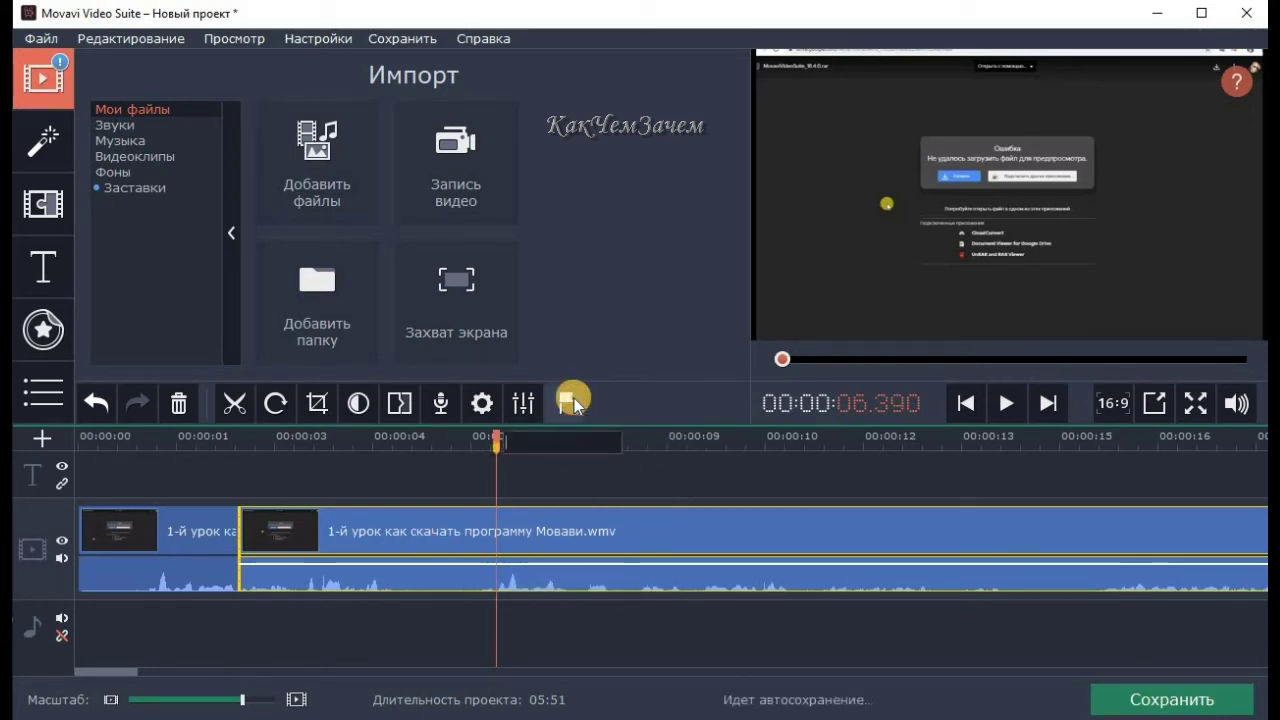
# - Find the start of the unwanted passage by playback, mark it at 4.875 seconds and split the clip there
pyautogui.click(360, 437)
pyautogui.click(1000, 402)
pyautogui.click(424, 436)
pyautogui.moveTo(420, 433); pyautogui.dragTo(397, 433)
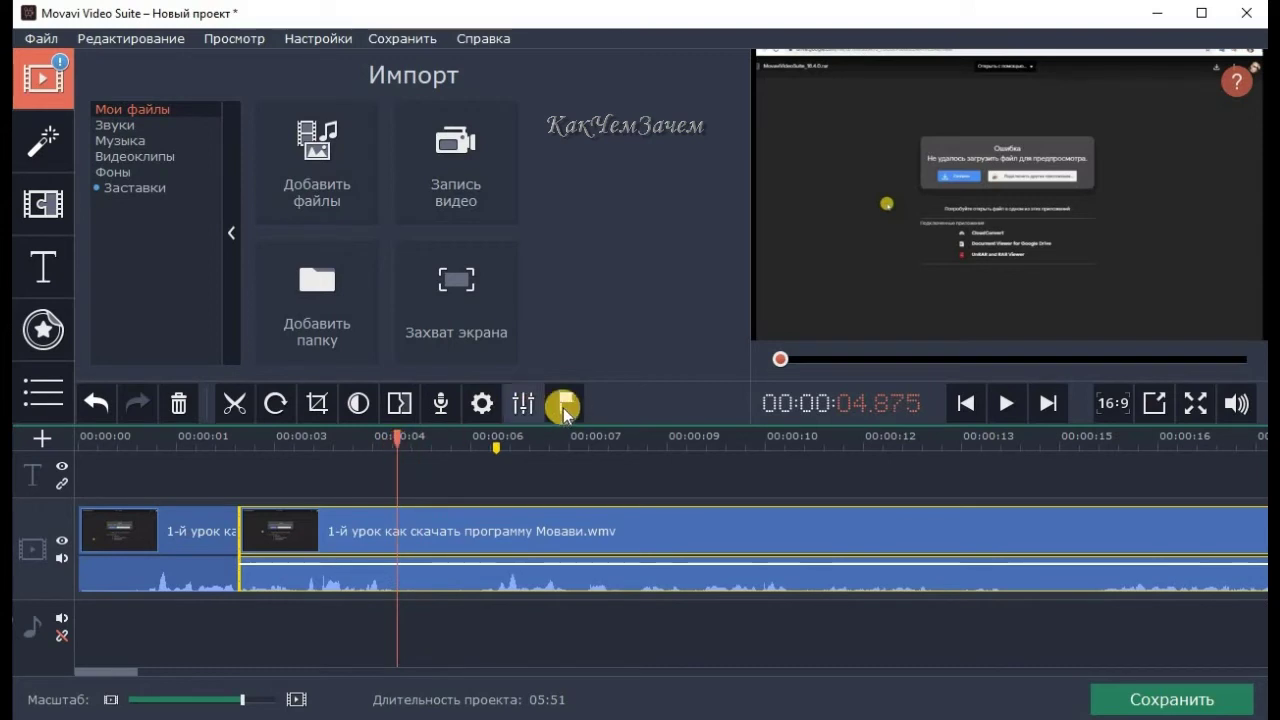
pyautogui.click(234, 403)
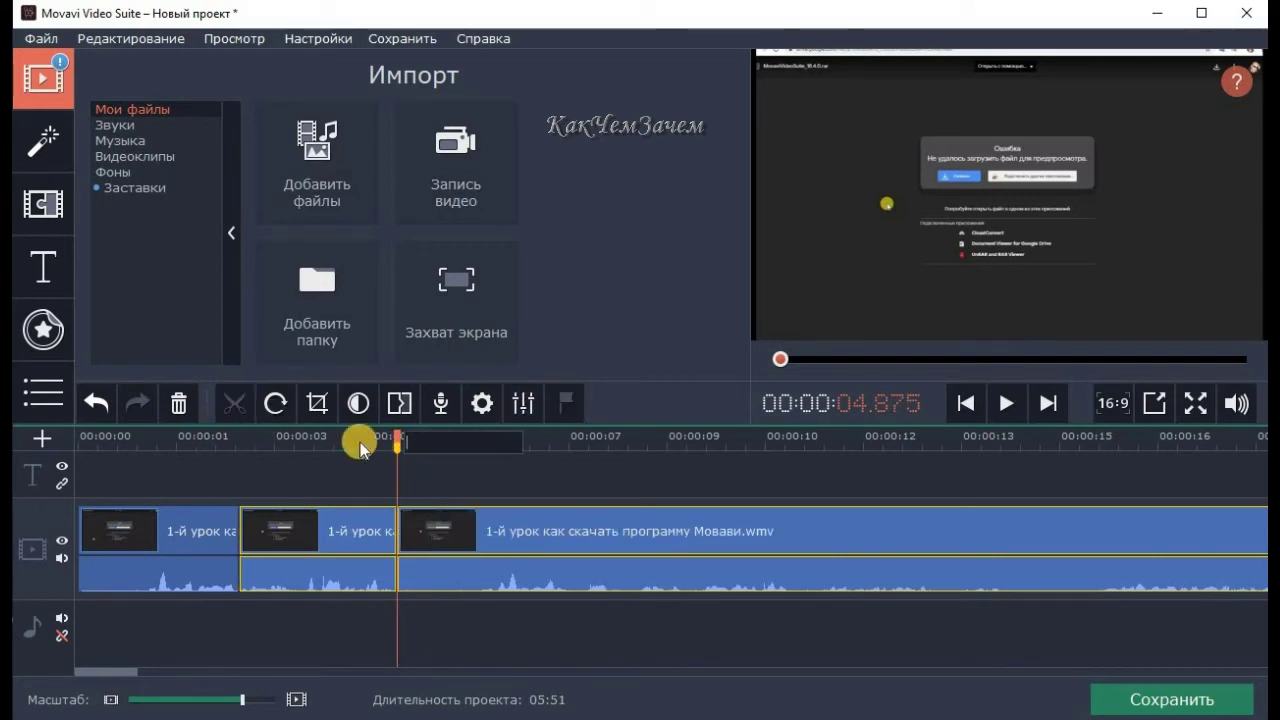
# - Split the clip at the 6.390-second marker and delete the fragment between the two markers
pyautogui.click(571, 437)
pyautogui.click(495, 445)
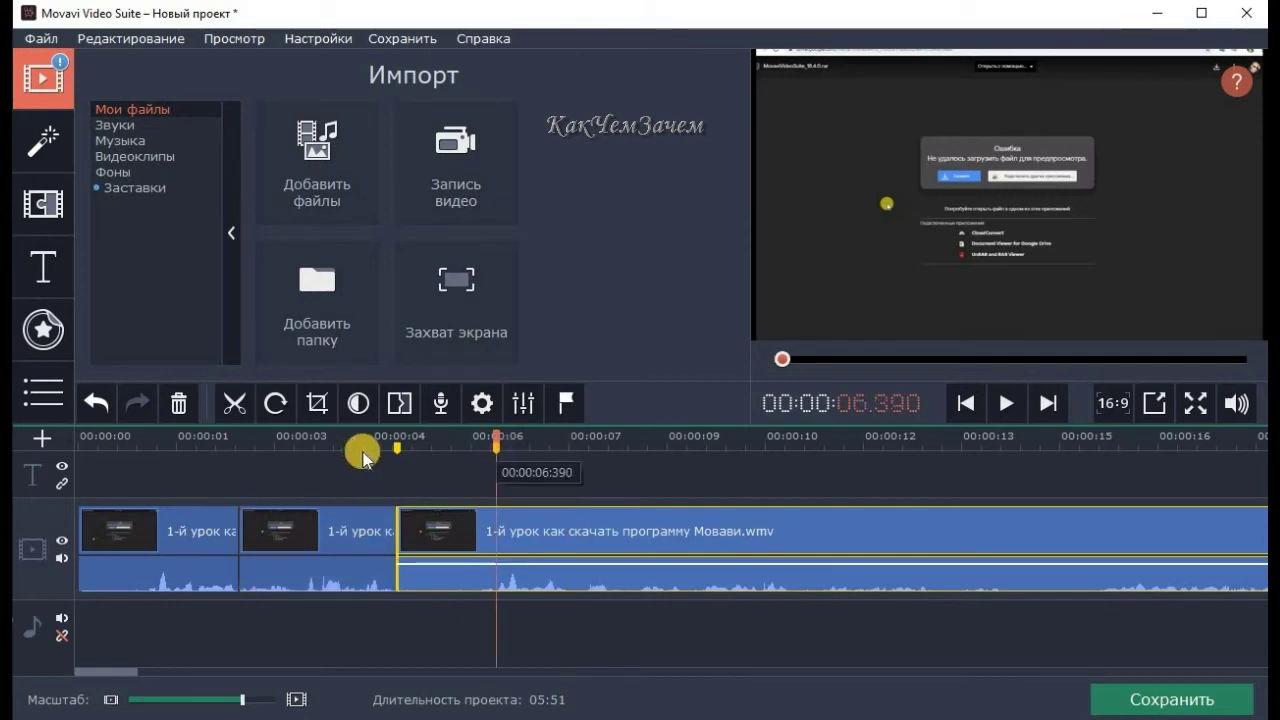
pyautogui.click(234, 405)
pyautogui.click(446, 531)
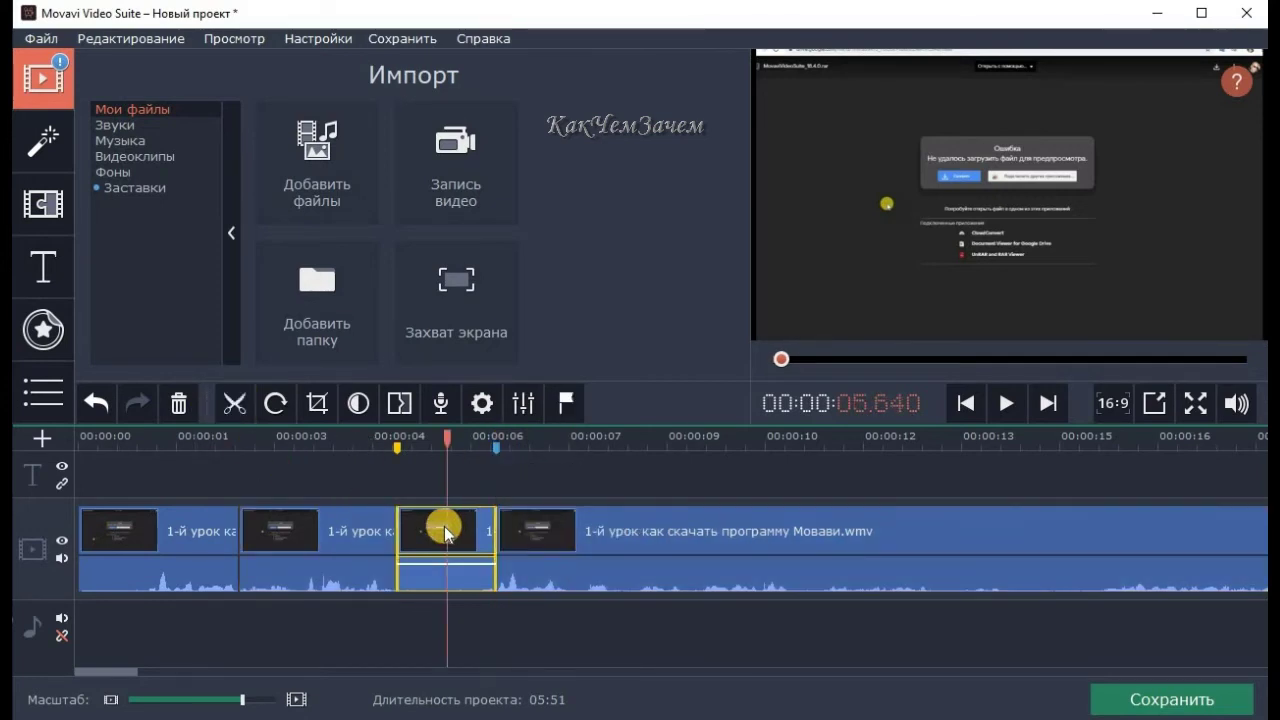
pyautogui.click(180, 404)
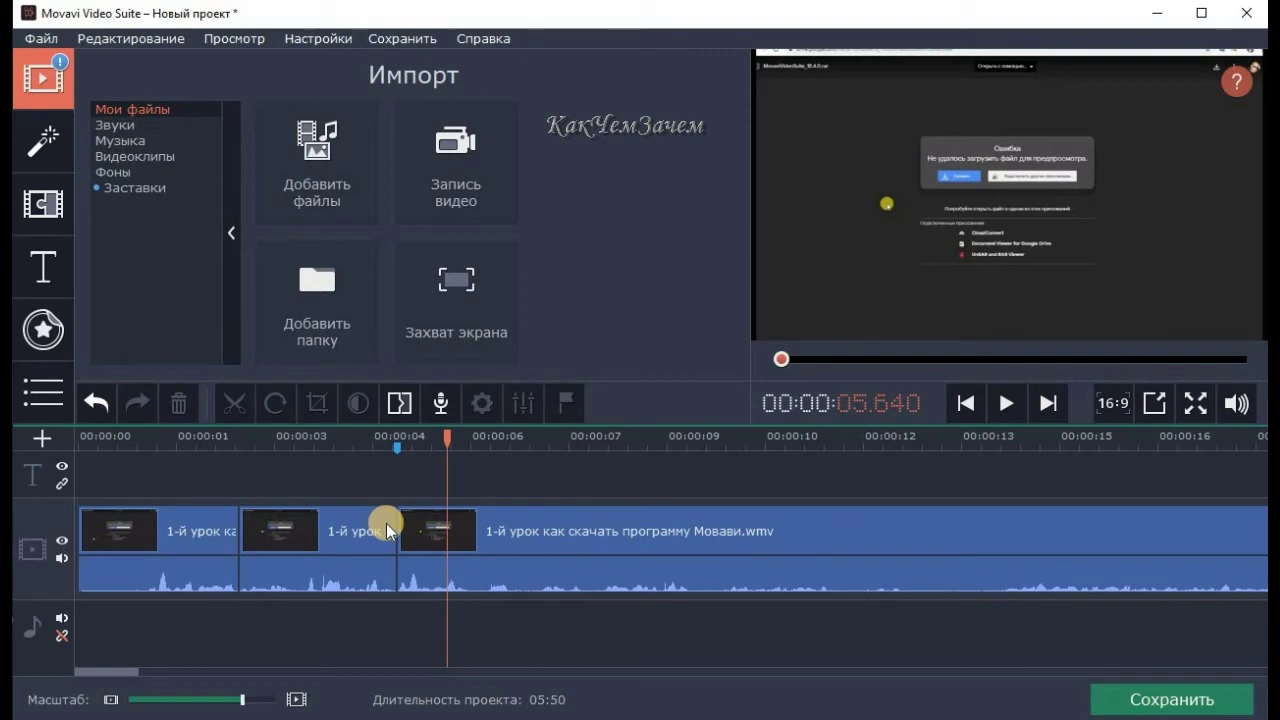
# - Play the timeline from just before the new join to about 38 seconds, observing the picture and audio track
pyautogui.click(385, 437)
pyautogui.click(1009, 399)
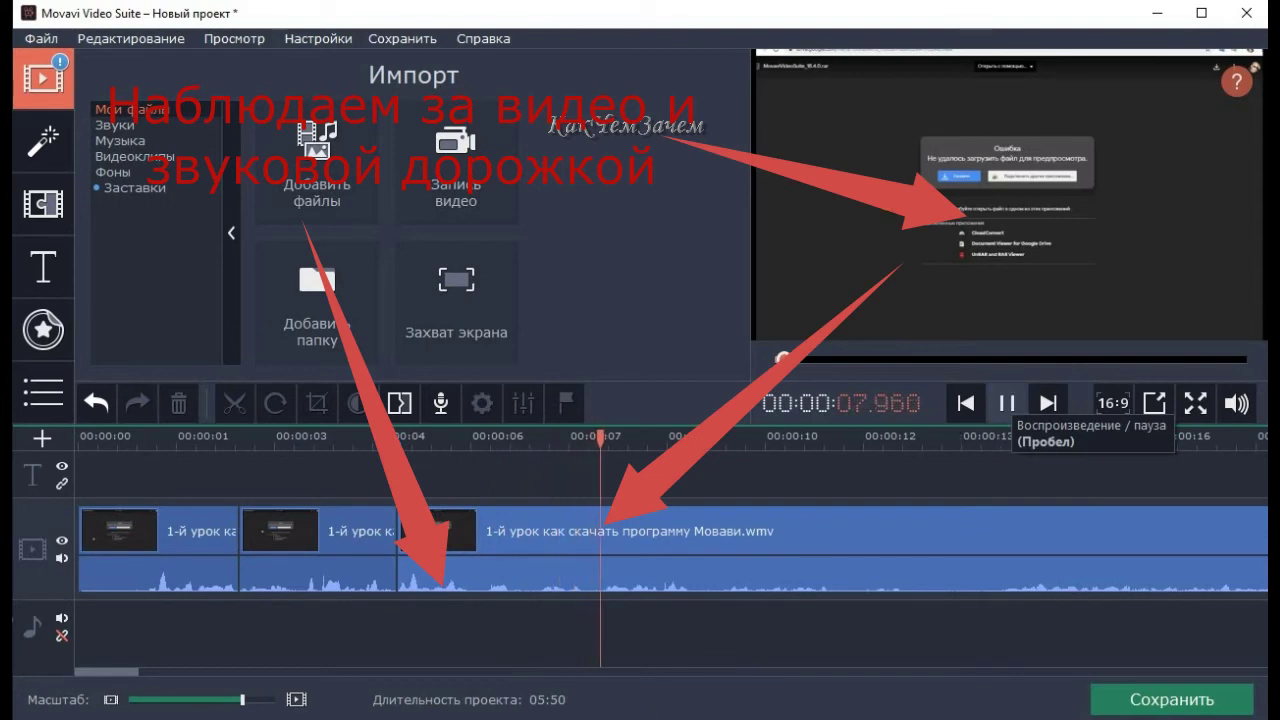
pyautogui.click(138, 672)
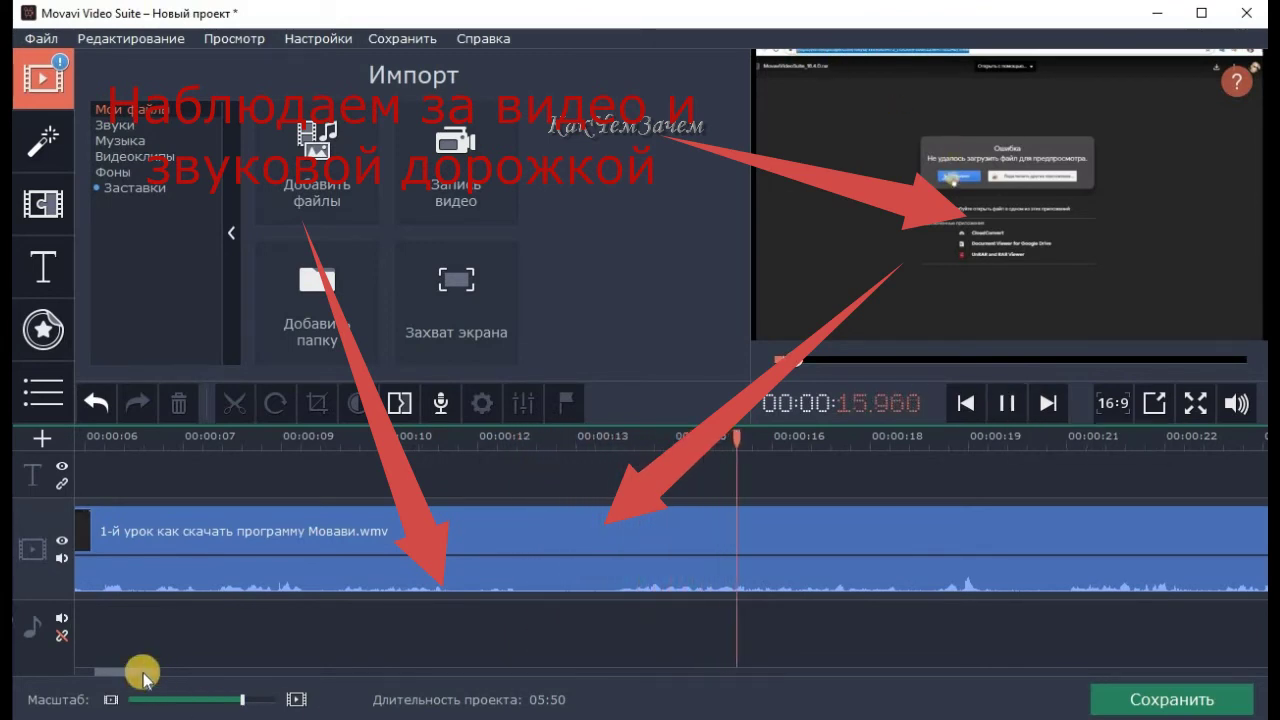
pyautogui.moveTo(140, 670); pyautogui.dragTo(200, 678)
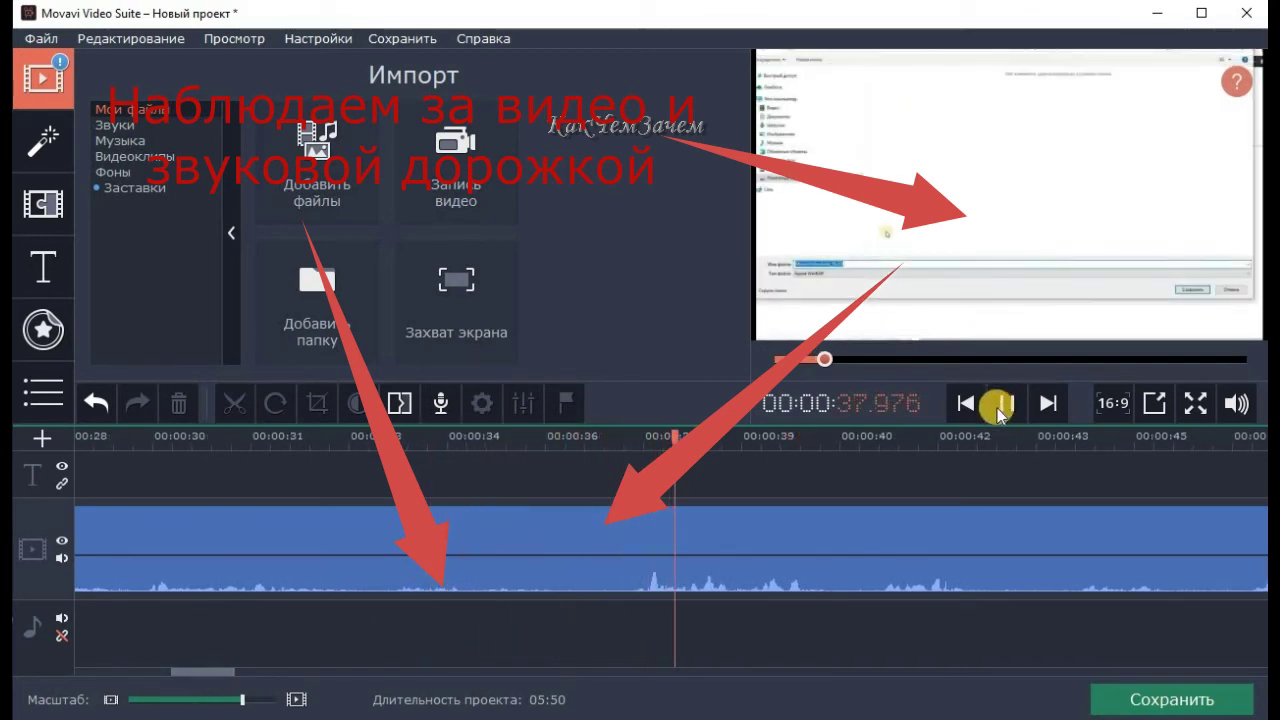
# - Split the selected clip at about 36.12 seconds, at the start of the next unwanted passage
pyautogui.click(724, 436)
pyautogui.click(581, 509)
pyautogui.moveTo(552, 436); pyautogui.dragTo(553, 436)
pyautogui.click(221, 397)
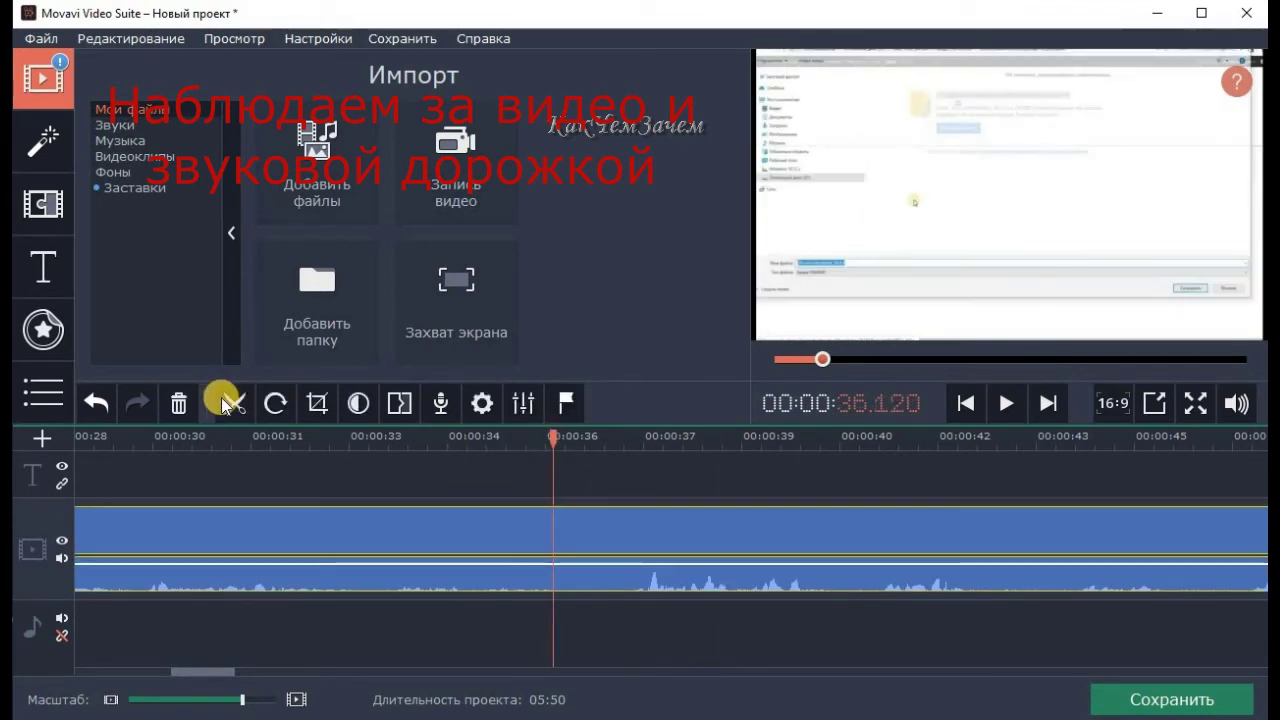
pyautogui.click(221, 397)
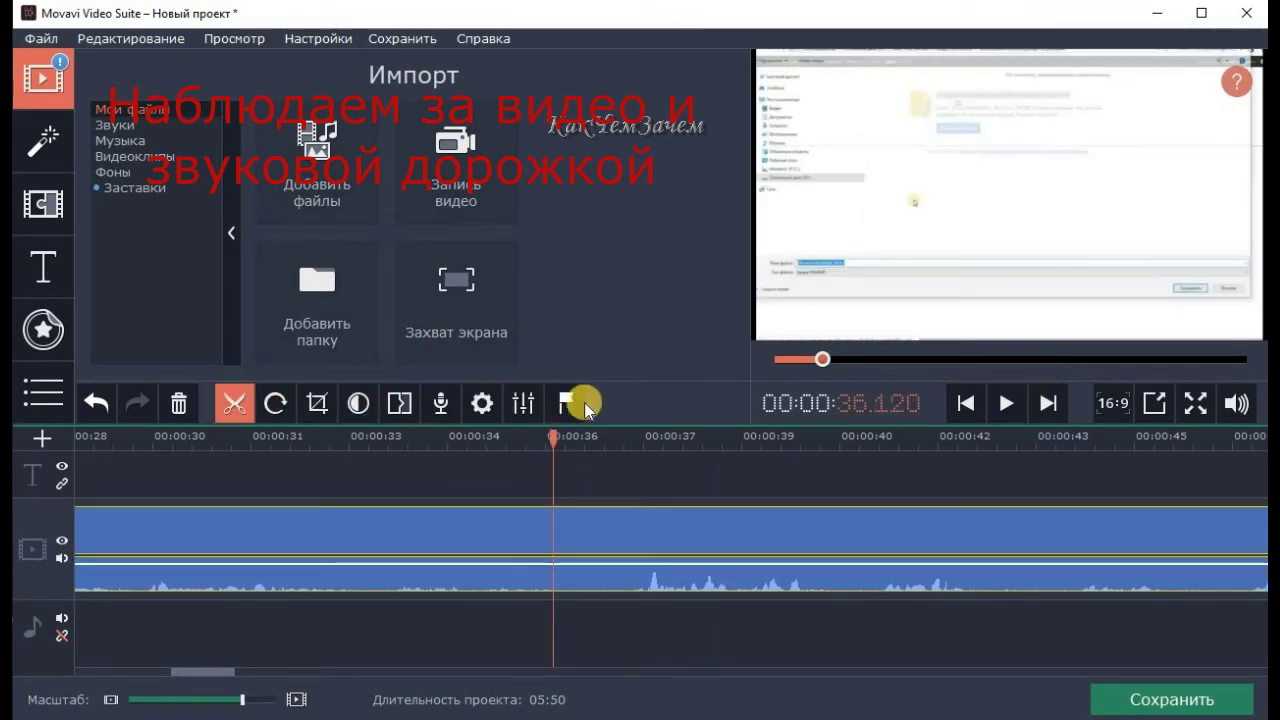
# - Split the clip again at about 37 seconds and delete the short fragment between the two cuts
pyautogui.click(636, 438)
pyautogui.moveTo(630, 436); pyautogui.dragTo(629, 436)
pyautogui.click(233, 403)
pyautogui.click(591, 521)
pyautogui.click(180, 403)
# - Play the timeline from the new join to about 54.75 seconds, observing the picture and audio track
pyautogui.click(1006, 403)
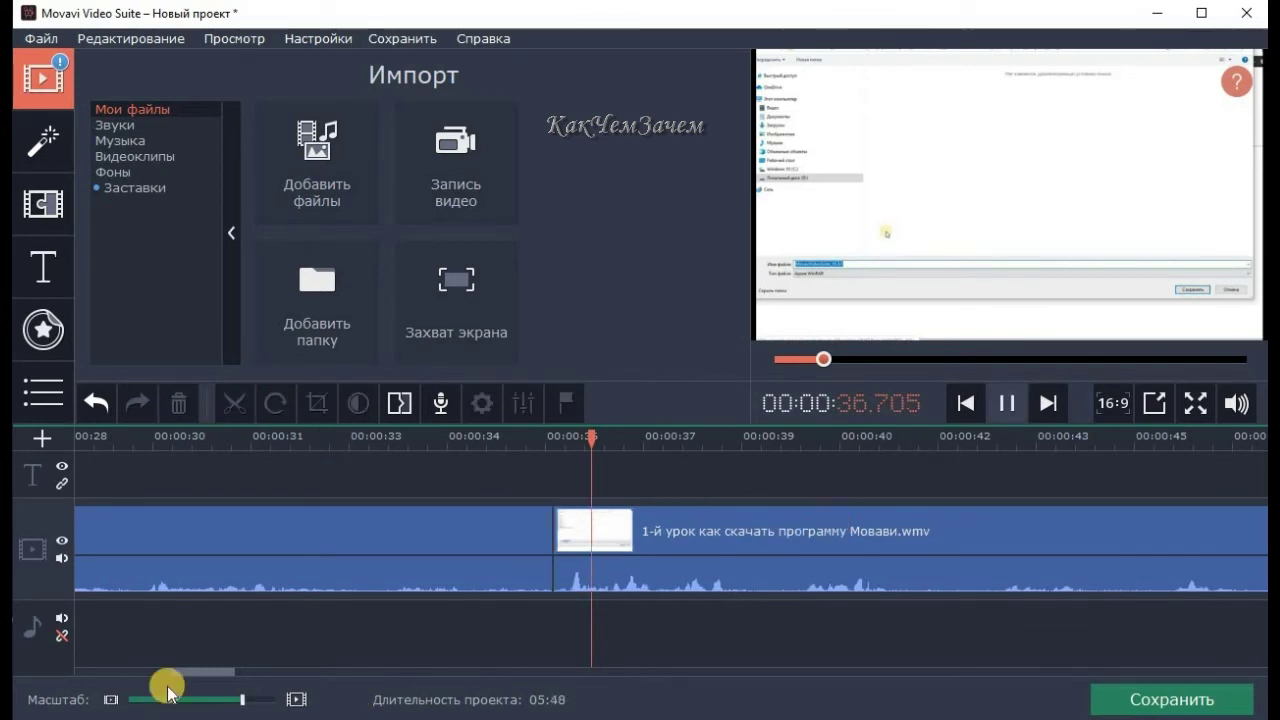
pyautogui.moveTo(189, 671); pyautogui.dragTo(268, 680)
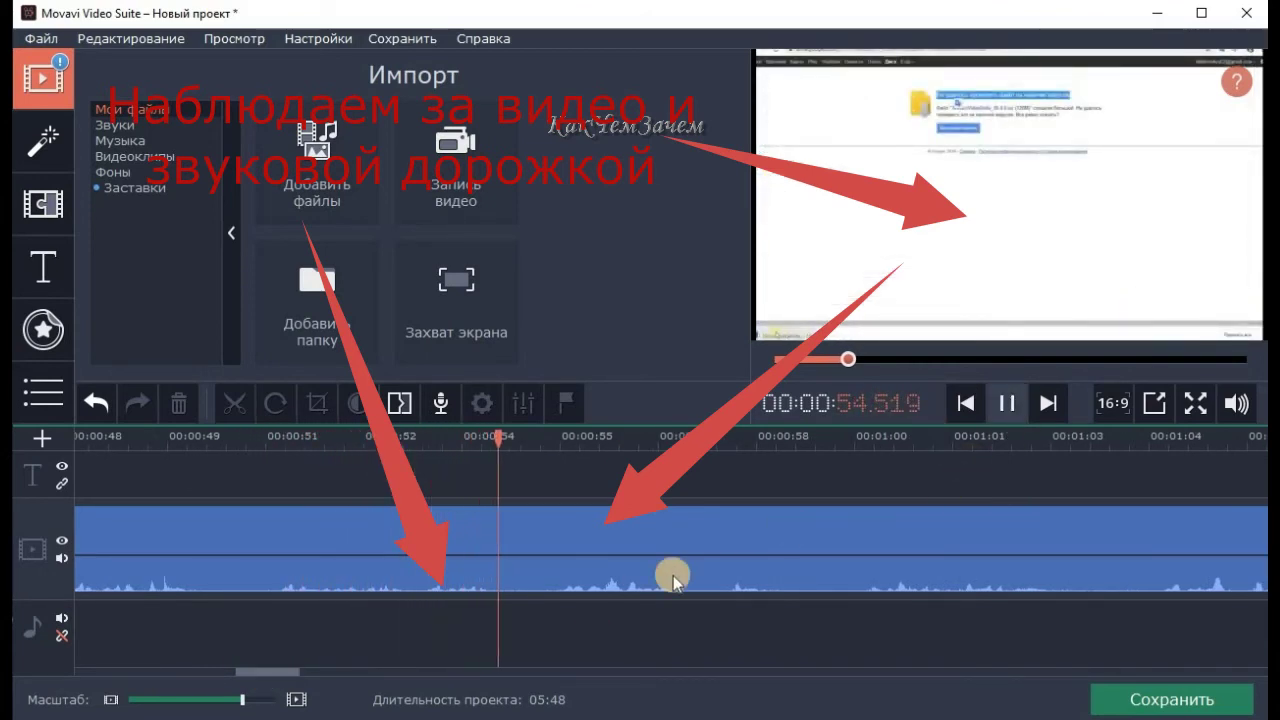
pyautogui.press('space')
# - Zoom the timeline out and continue playback from about 54.75 seconds to look for further unwanted passages
pyautogui.click(111, 699)
pyautogui.click(111, 699)
pyautogui.click(111, 699)
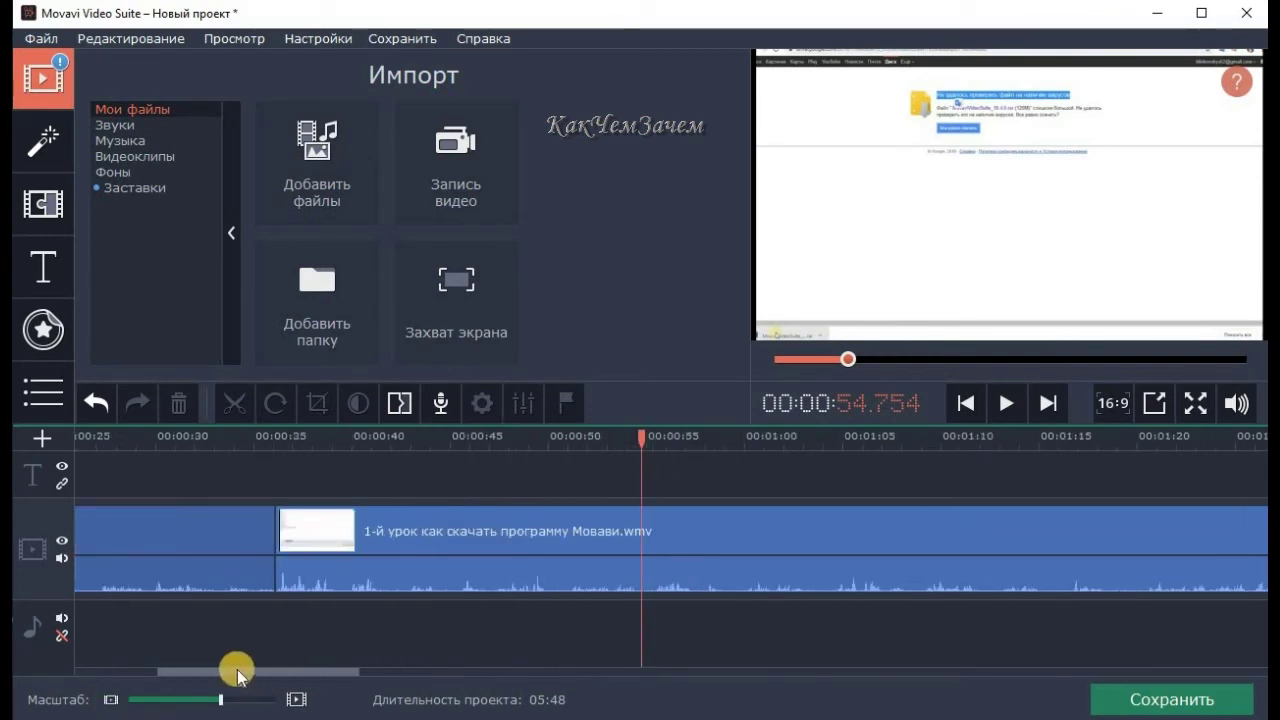
pyautogui.click(109, 699)
pyautogui.click(112, 699)
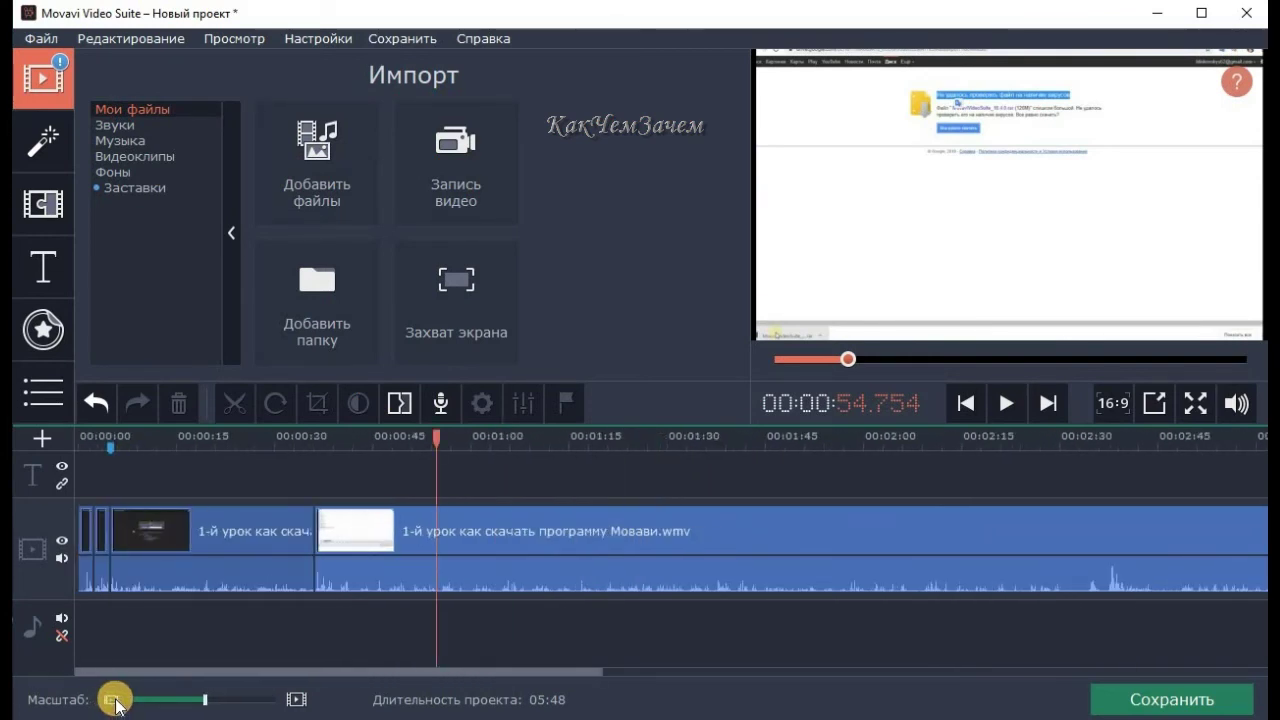
pyautogui.click(112, 699)
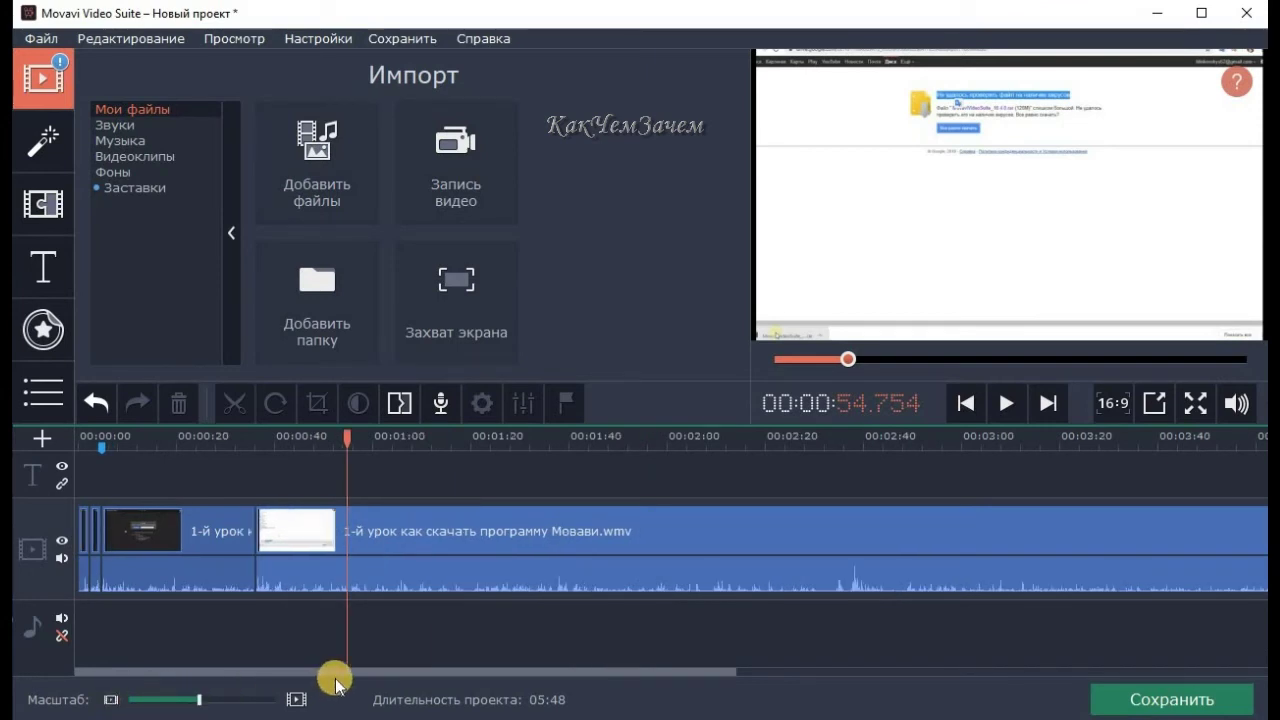
pyautogui.click(1004, 404)
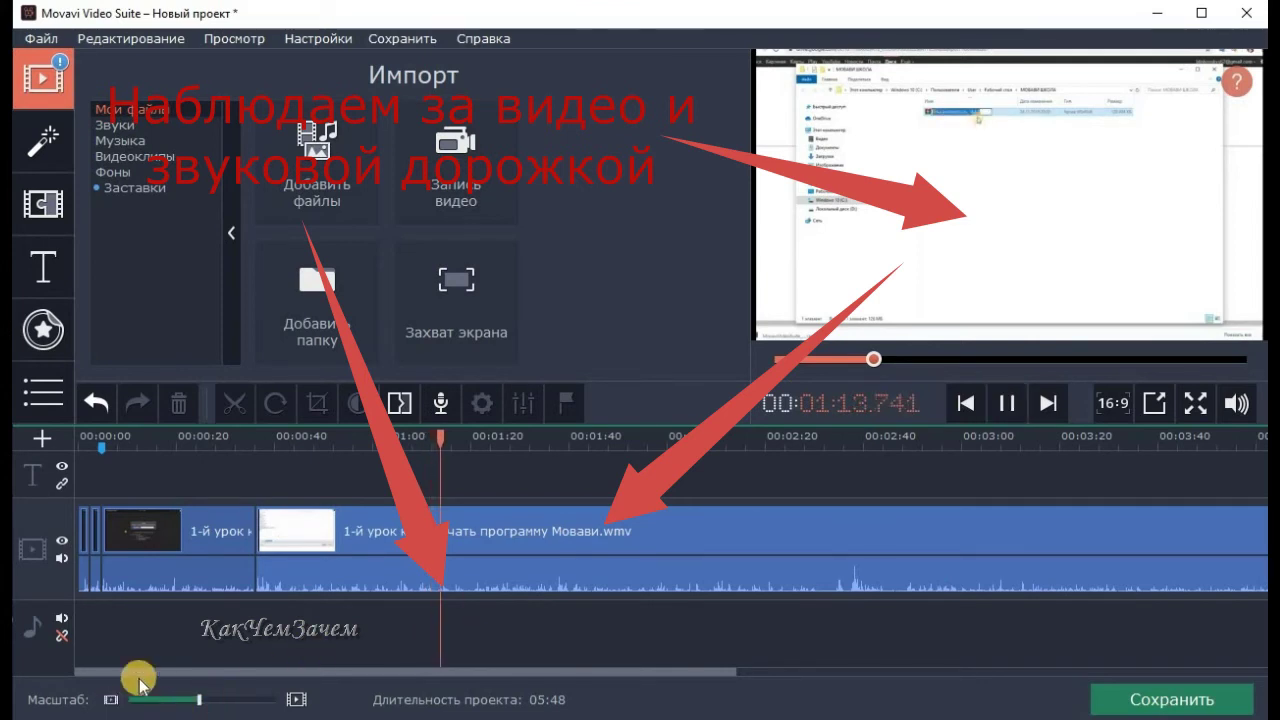
pyautogui.moveTo(174, 676); pyautogui.dragTo(230, 675)
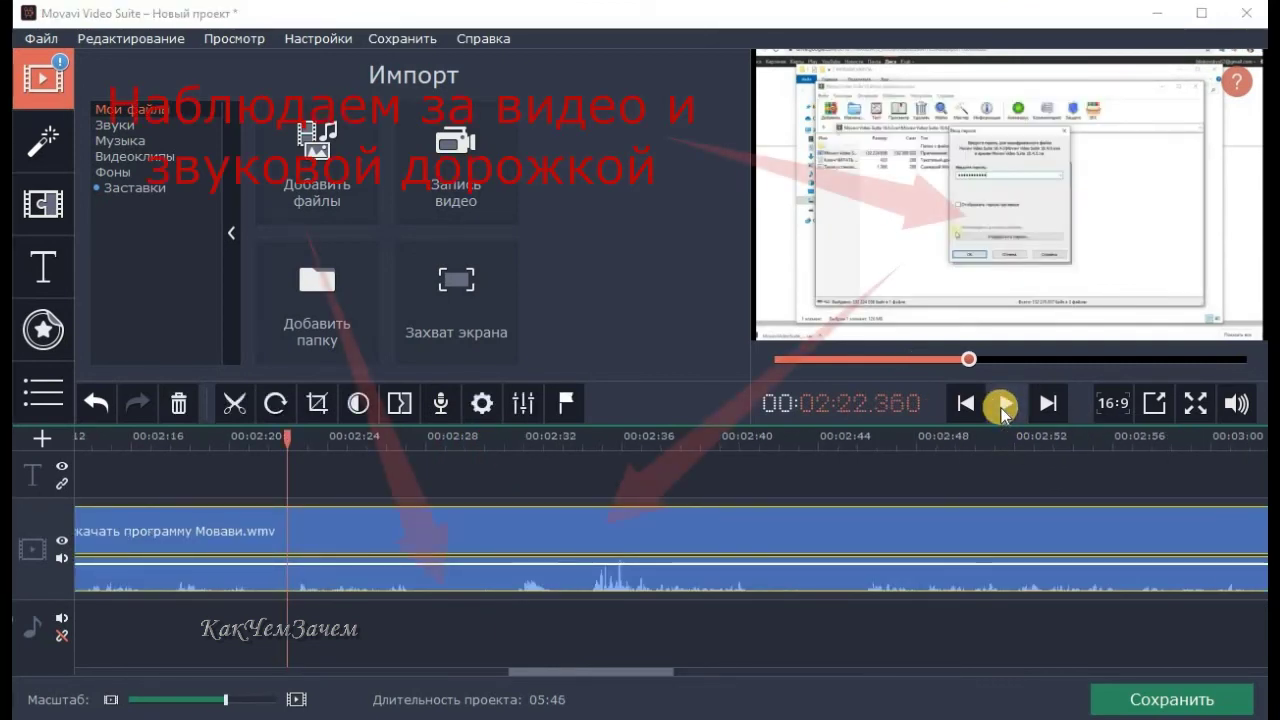
# - Play from about 2:22 to find where the black-screen passage starts and mark that point at 2:31.600
pyautogui.click(1003, 404)
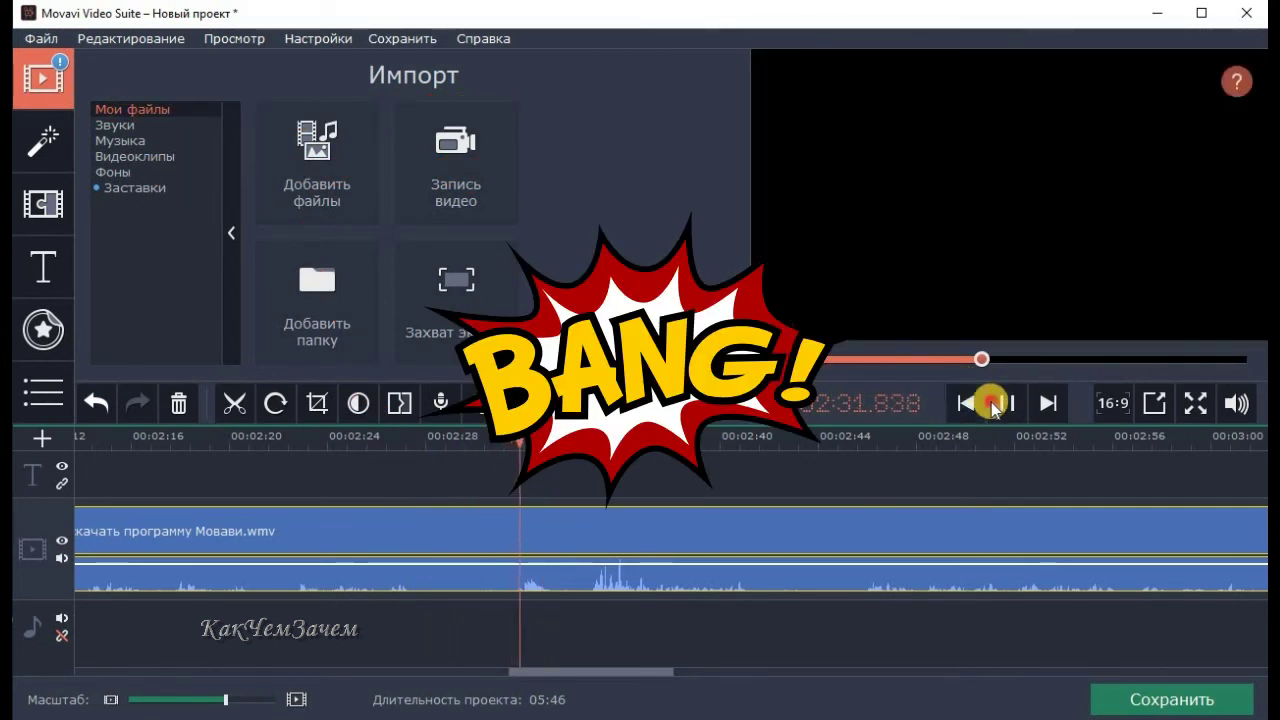
pyautogui.click(1006, 403)
pyautogui.moveTo(520, 435); pyautogui.dragTo(513, 435)
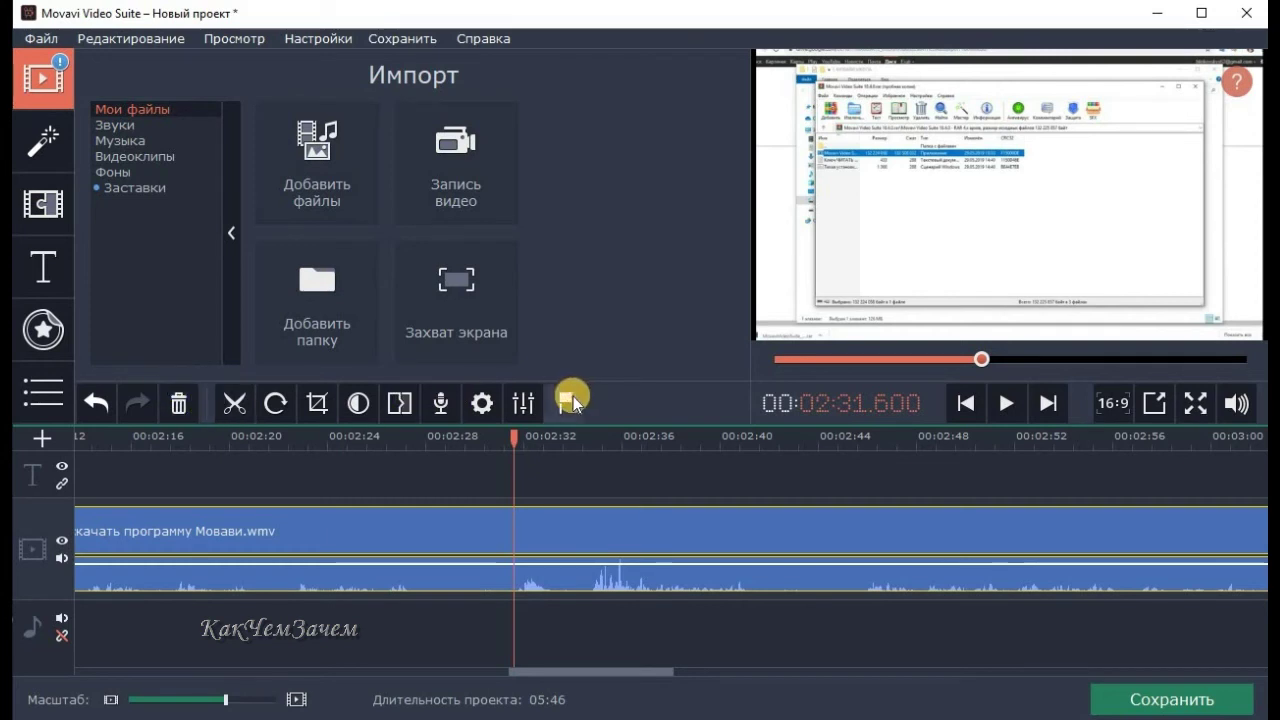
# - Find the end of the black-screen passage by playback and split the clip at 2:40.160
pyautogui.click(1005, 403)
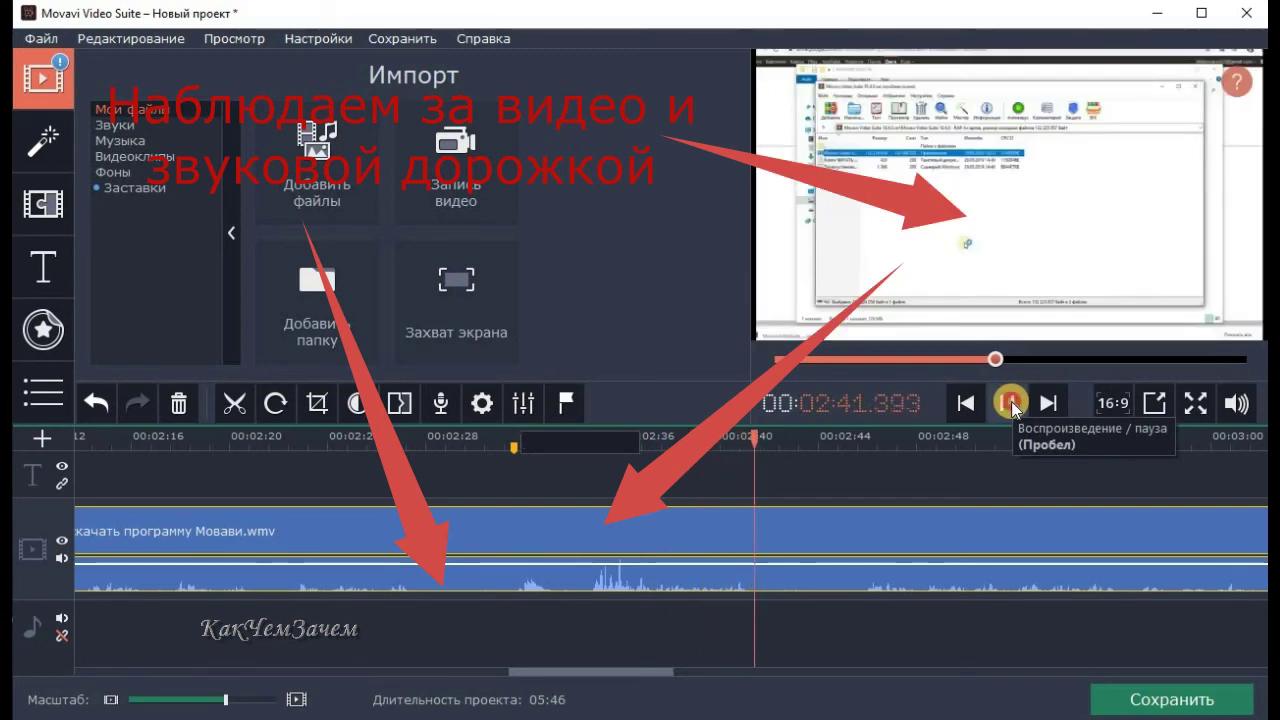
pyautogui.click(1010, 403)
pyautogui.click(791, 440)
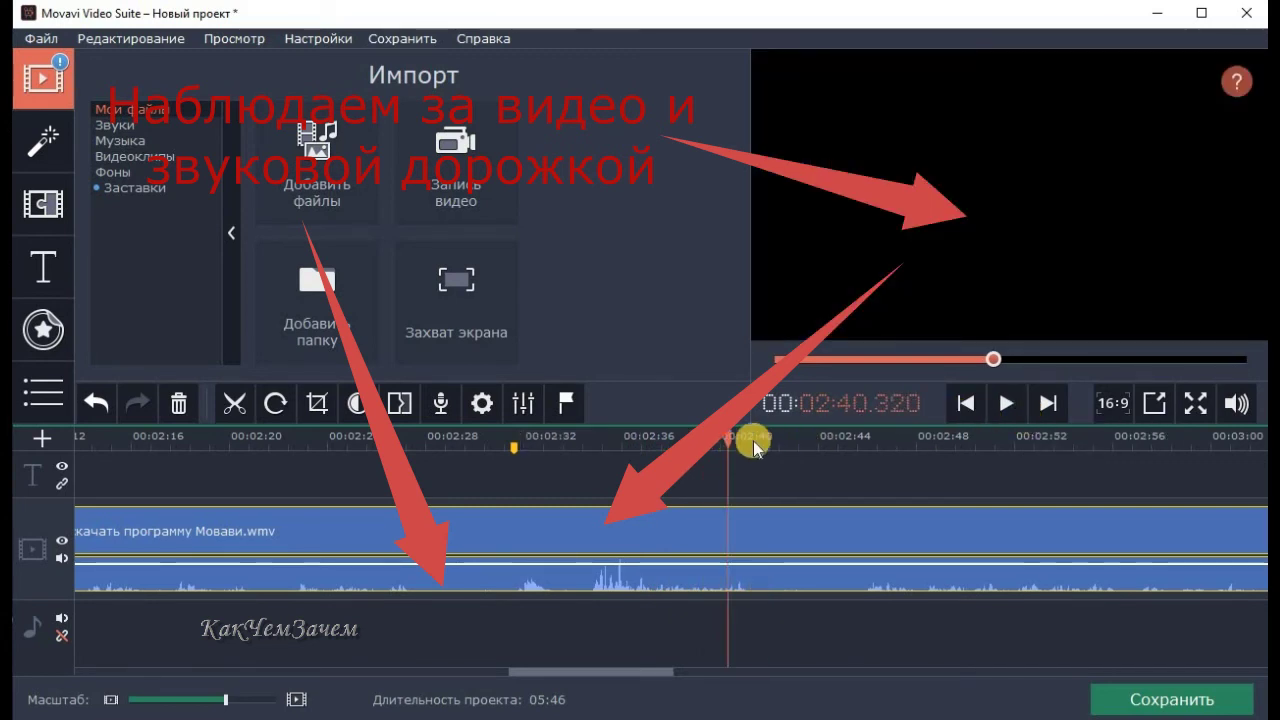
pyautogui.click(1000, 401)
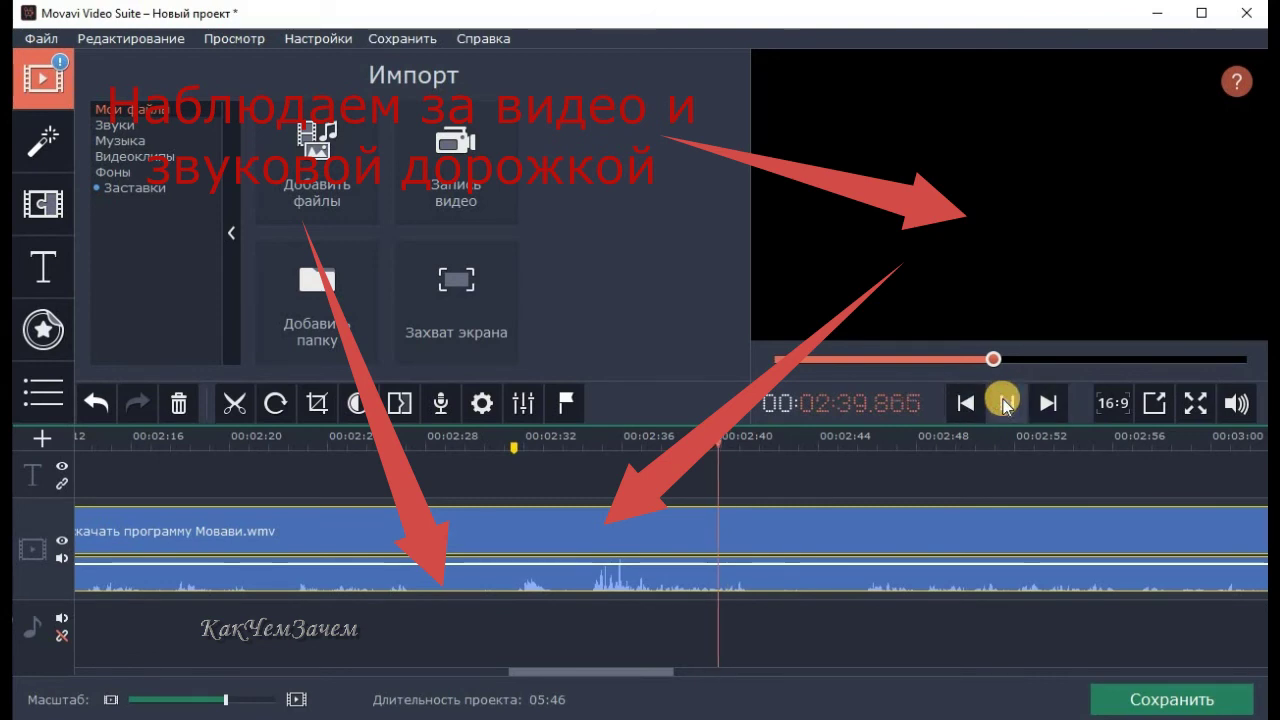
pyautogui.click(705, 440)
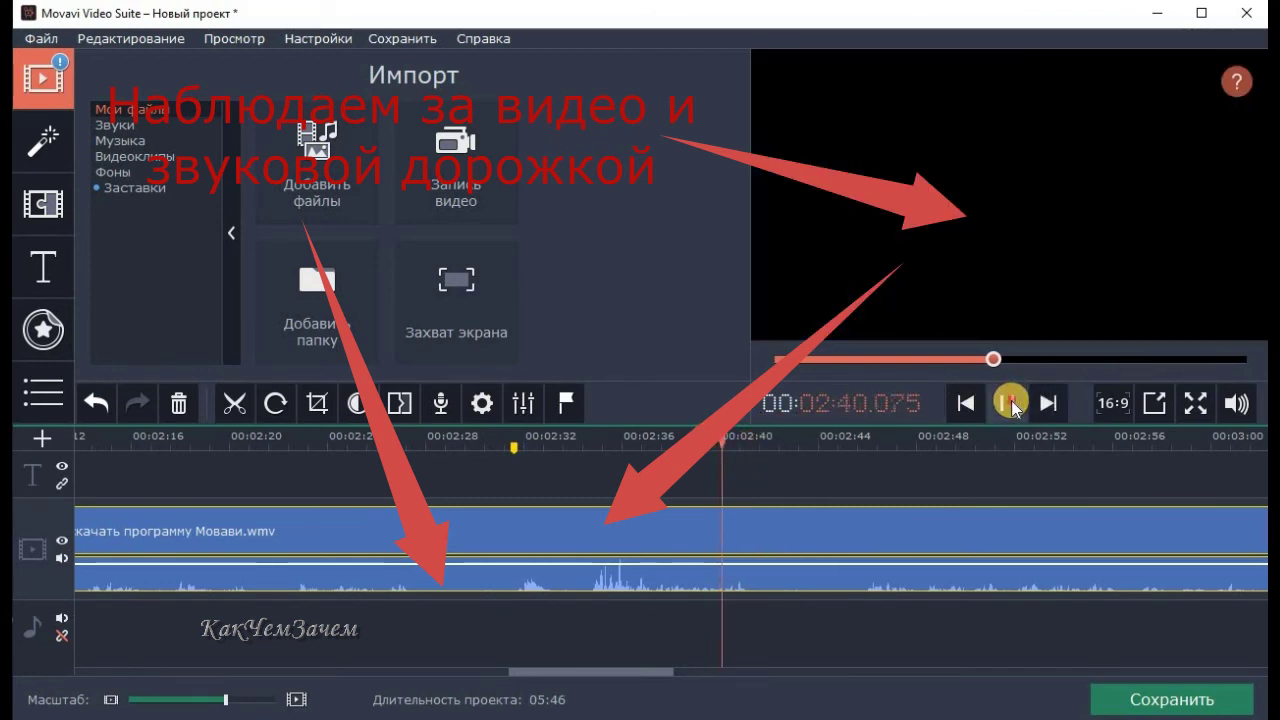
pyautogui.click(734, 437)
pyautogui.moveTo(724, 437); pyautogui.dragTo(718, 438)
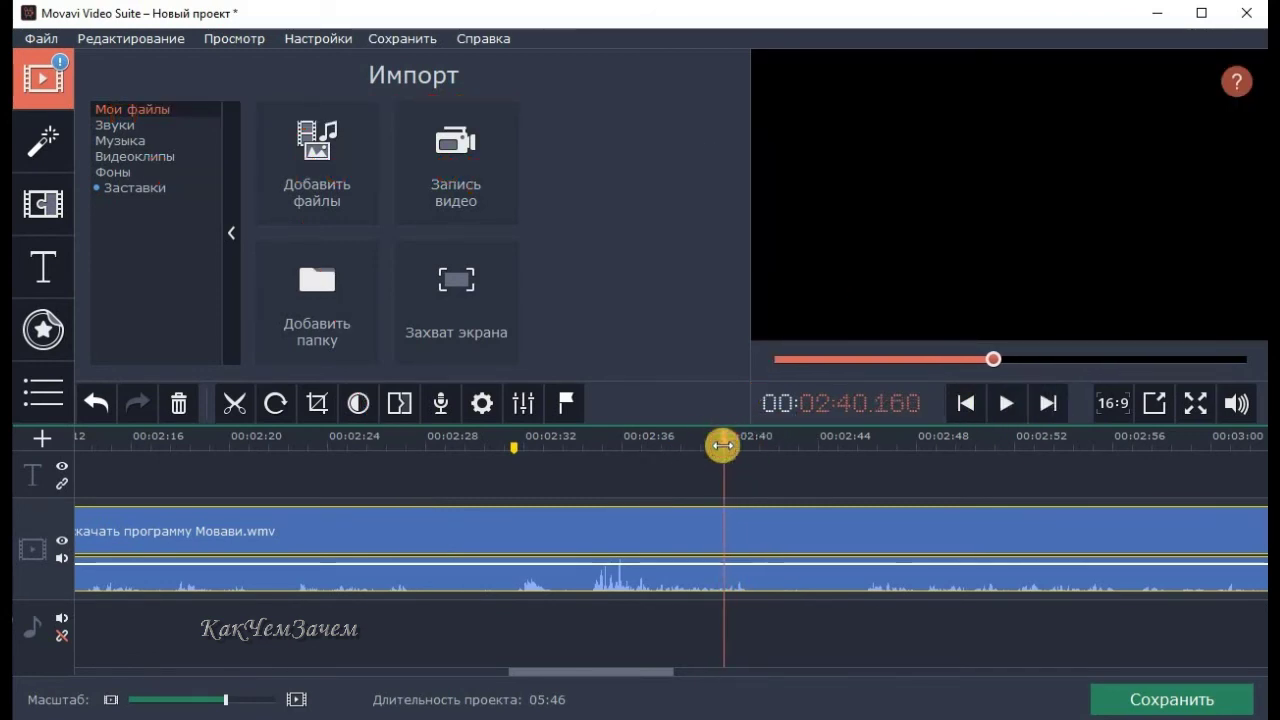
pyautogui.click(240, 405)
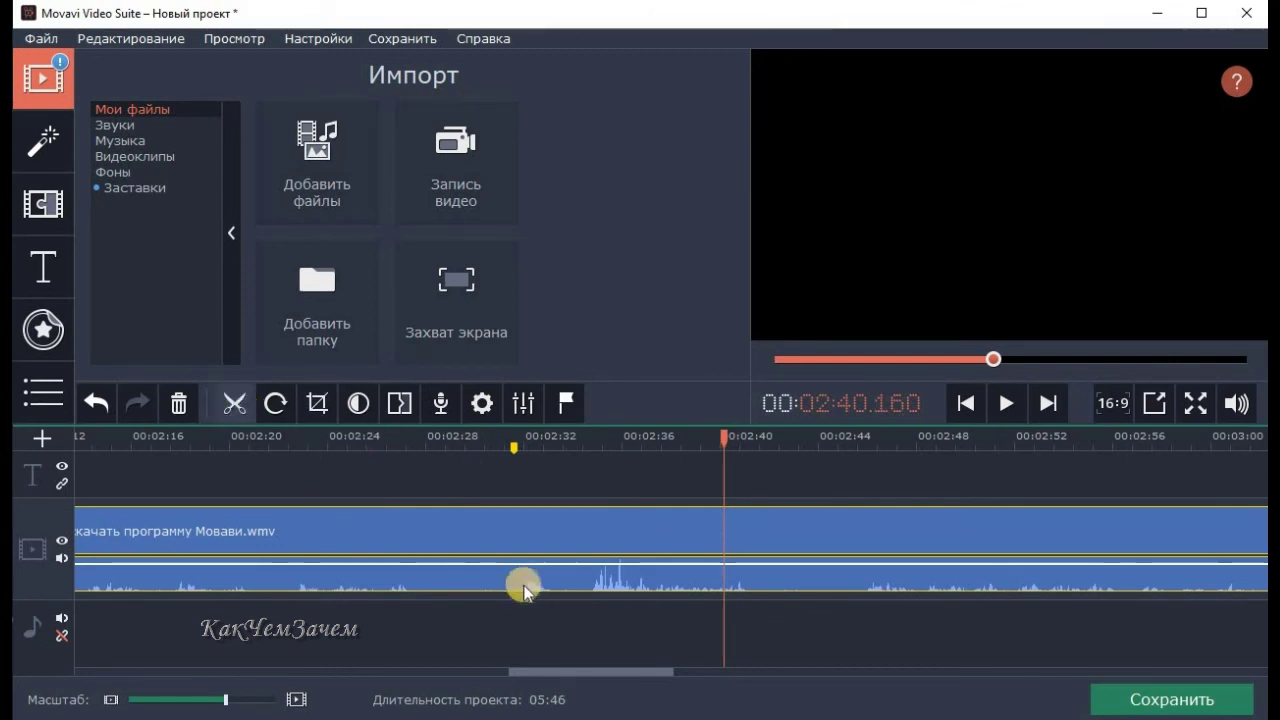
# - Split the clip at the 2:31.600 marker and delete the black-screen fragment between the two cuts
pyautogui.click(510, 448)
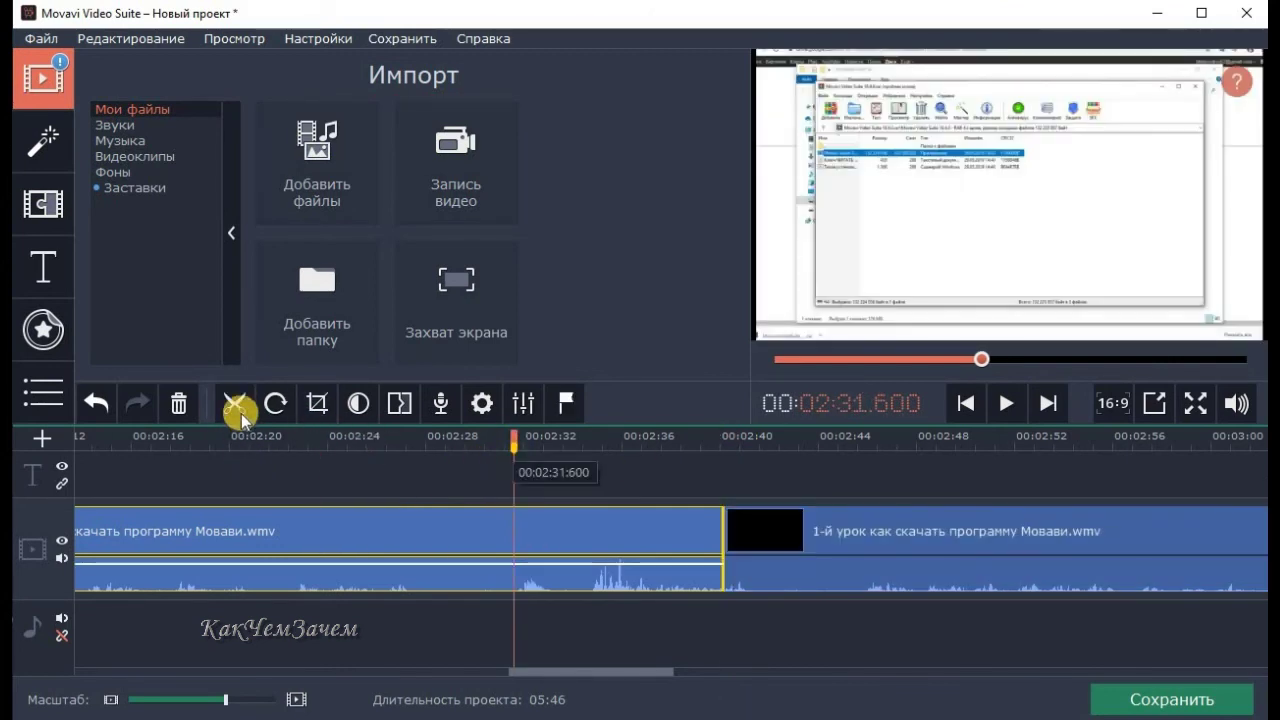
pyautogui.click(608, 541)
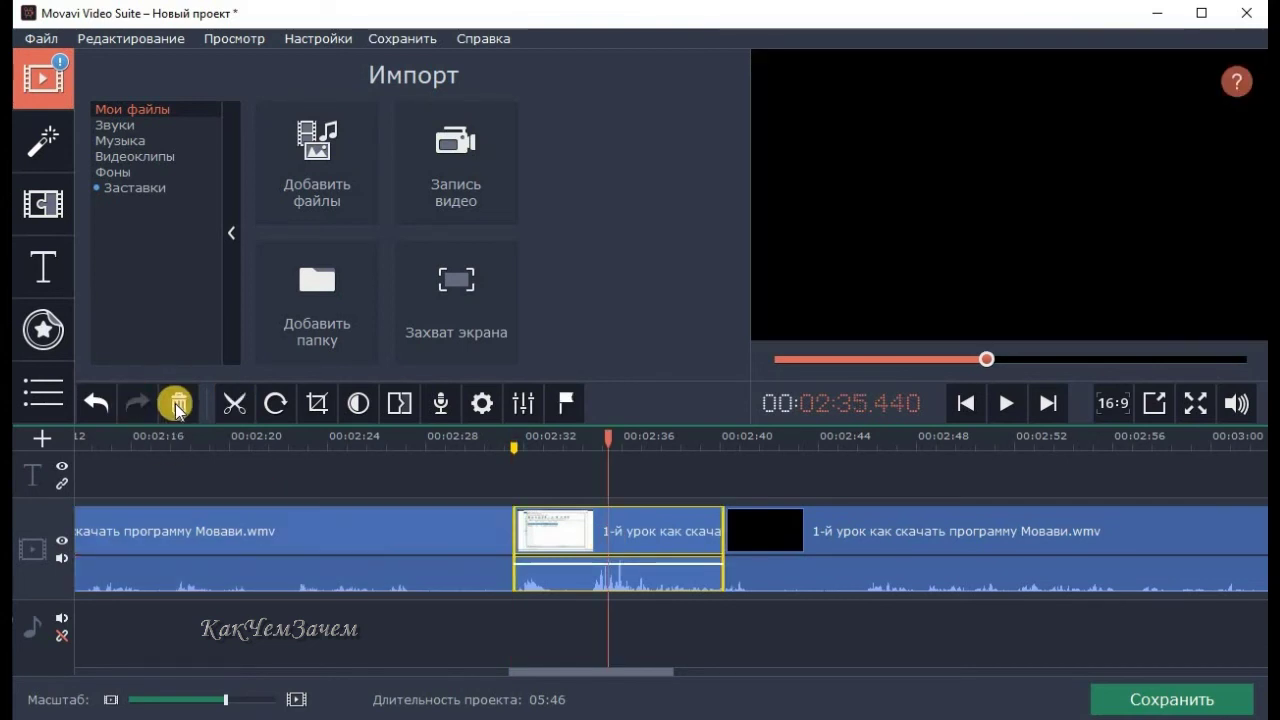
pyautogui.click(179, 403)
# - Look over the remaining timeline and its audio track up to about 5:08 for further unwanted passages
pyautogui.moveTo(597, 677); pyautogui.dragTo(690, 682)
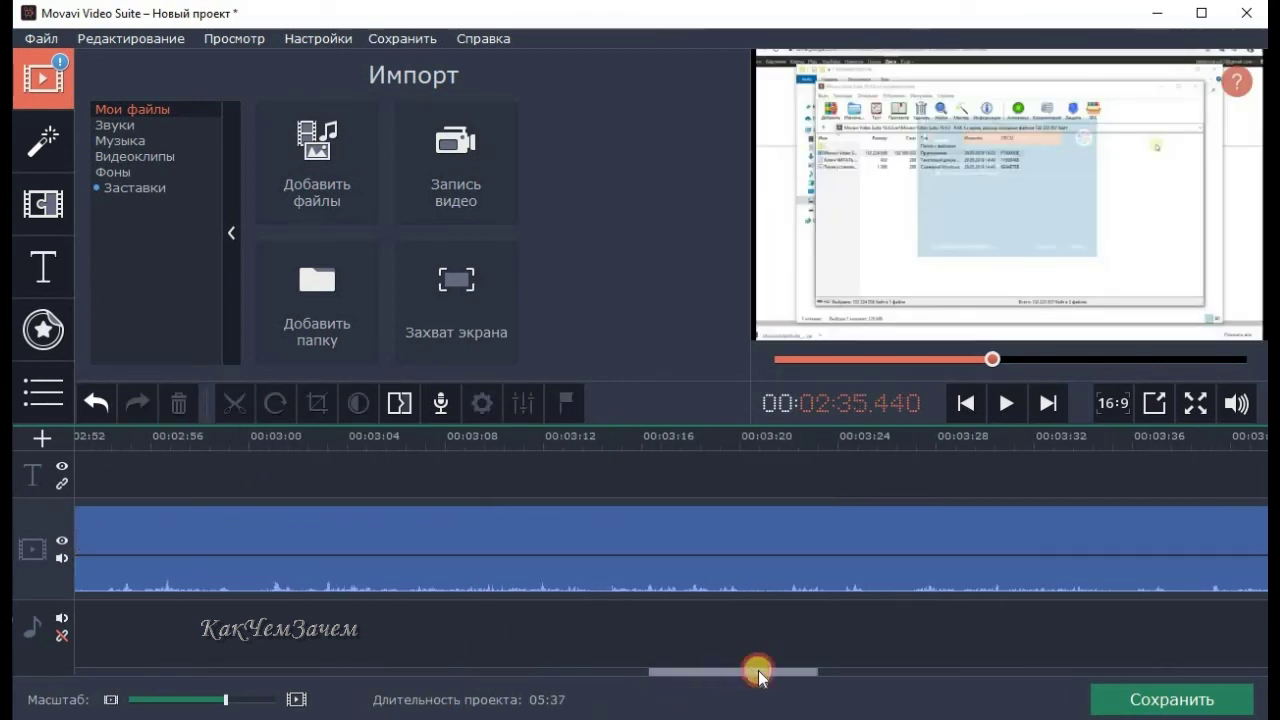
pyautogui.click(952, 675)
pyautogui.click(1027, 678)
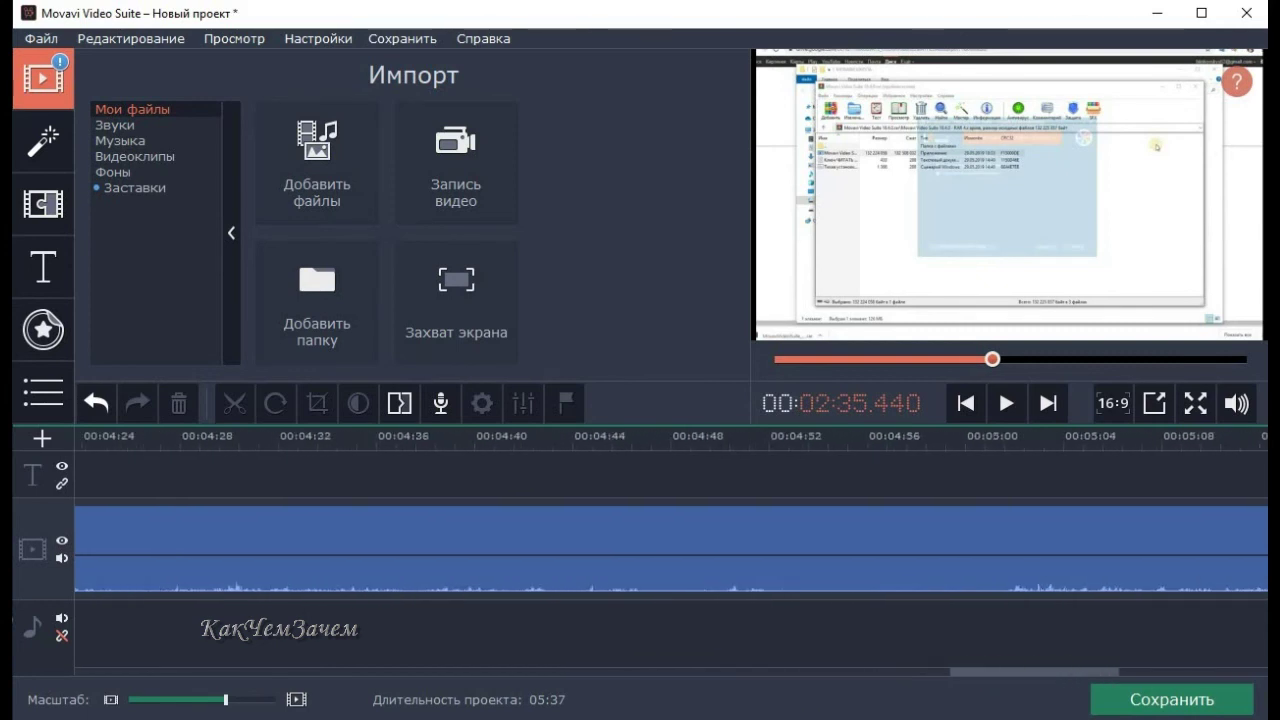
# - Play the last part of the clip, watching picture and audio track, and pause at about 5:25.8 where the unwanted ending starts
pyautogui.click(110, 699)
pyautogui.scroll(-1, 241, 695)
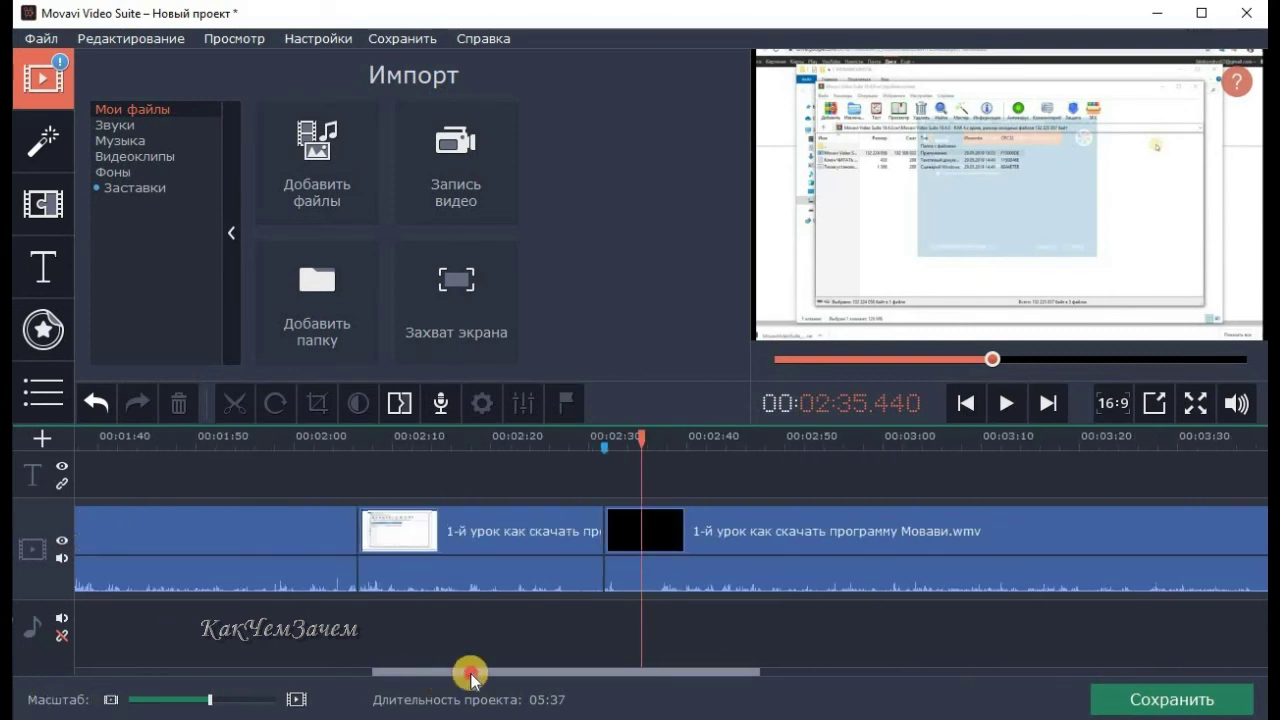
pyautogui.moveTo(597, 674); pyautogui.dragTo(850, 617)
pyautogui.click(763, 435)
pyautogui.click(1011, 403)
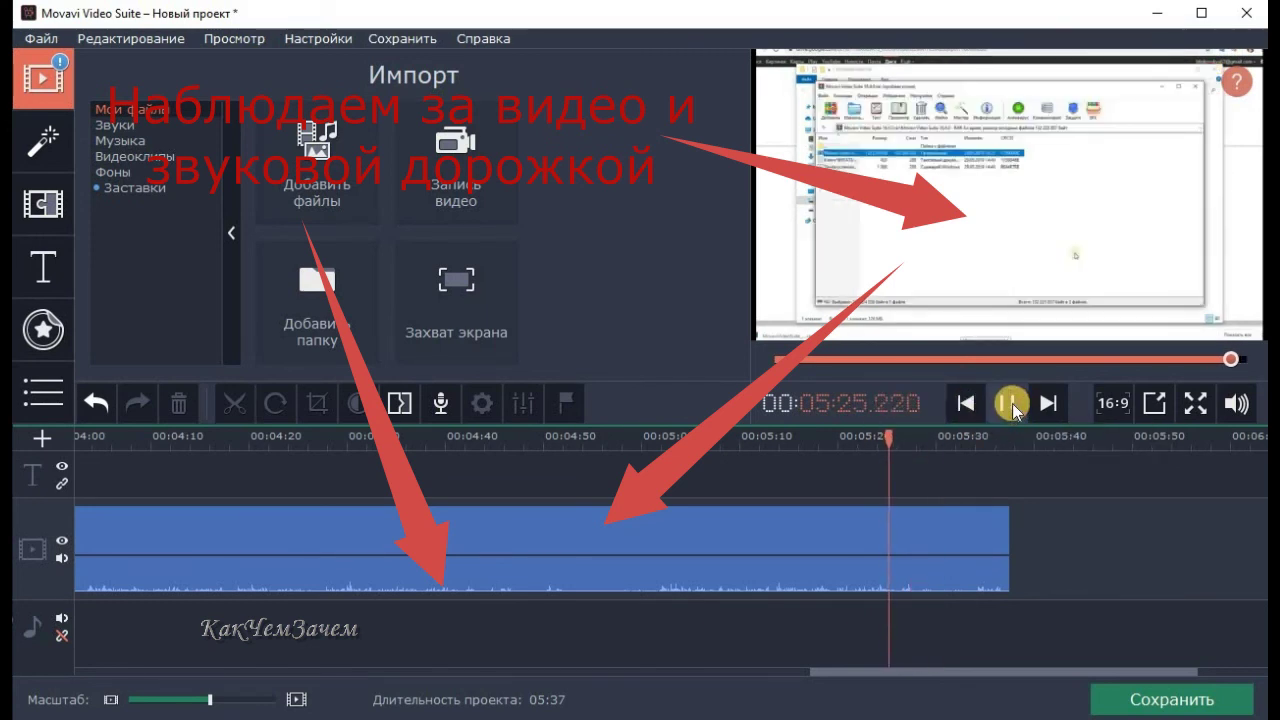
pyautogui.click(1008, 403)
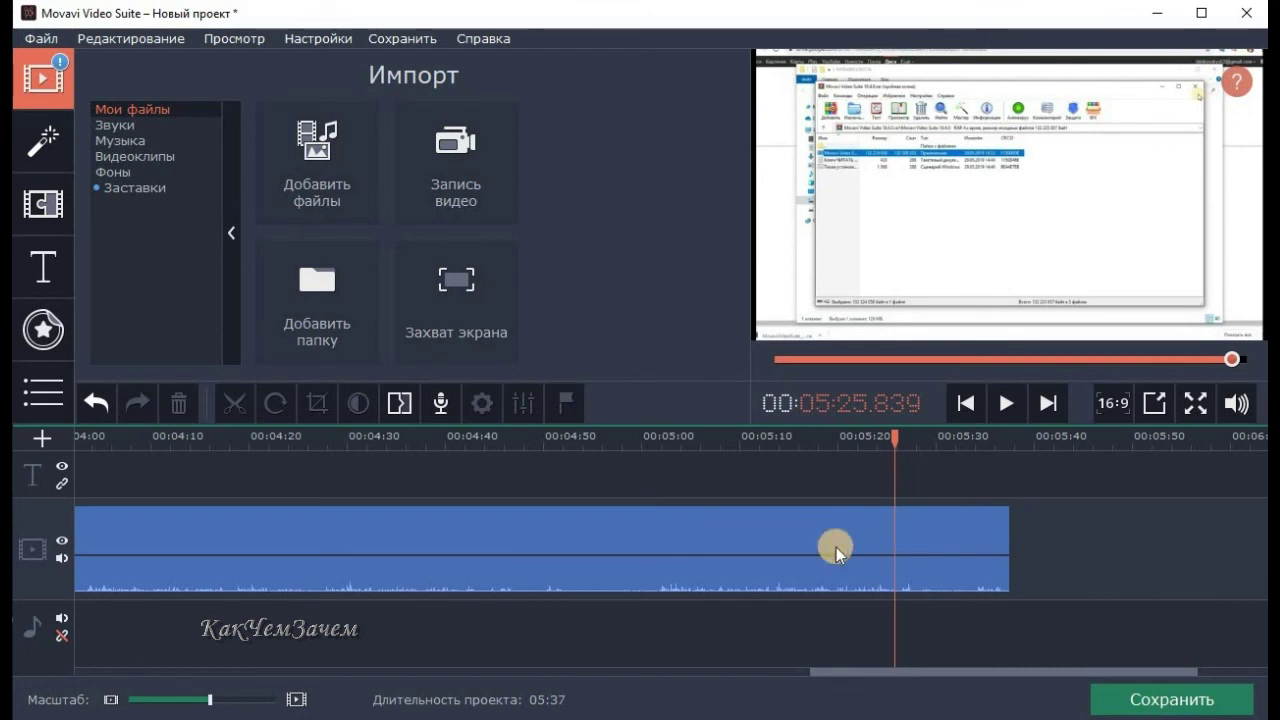
# - Split the clip at 5:25.800 and delete the leftover fragment at its end
pyautogui.click(836, 548)
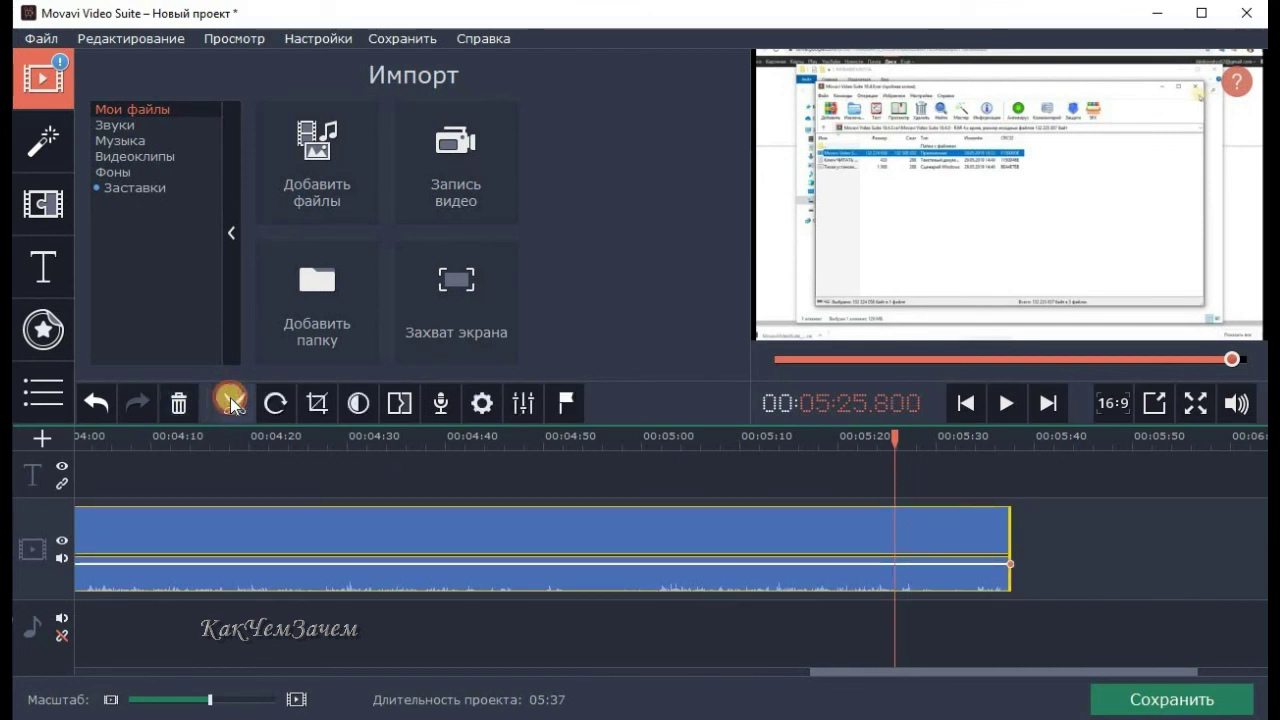
pyautogui.click(231, 403)
pyautogui.click(939, 540)
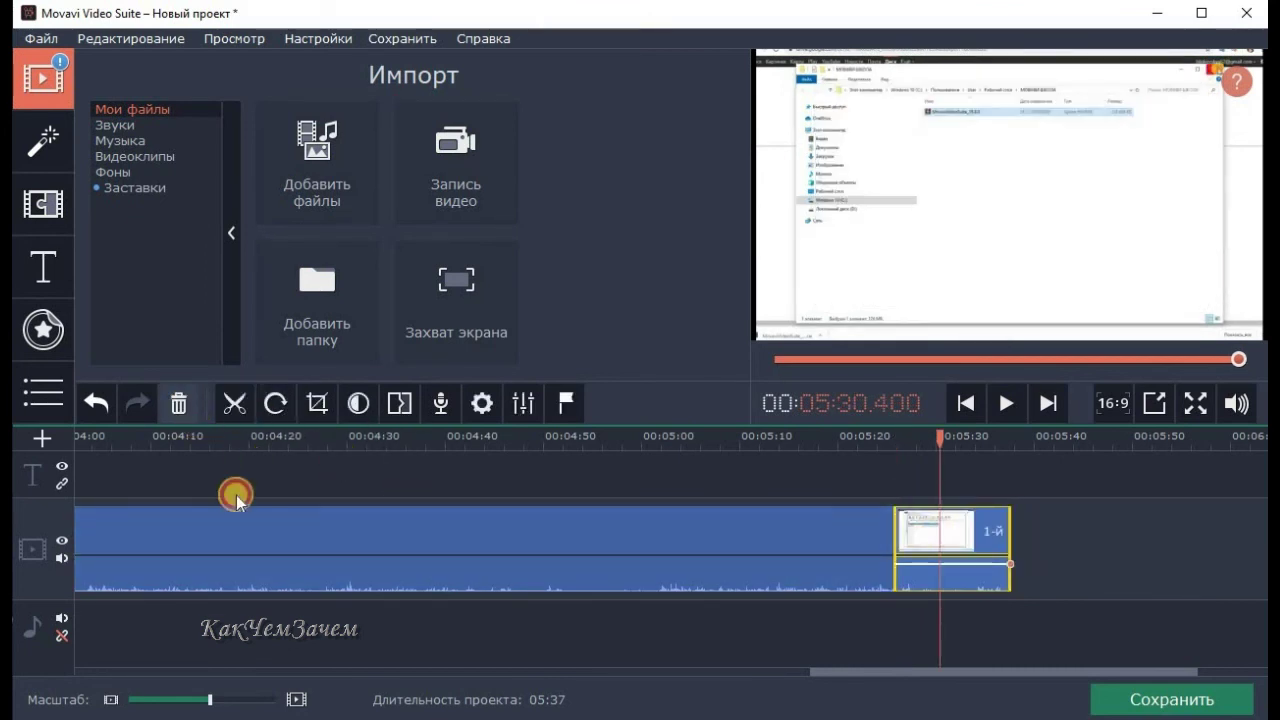
pyautogui.click(190, 420)
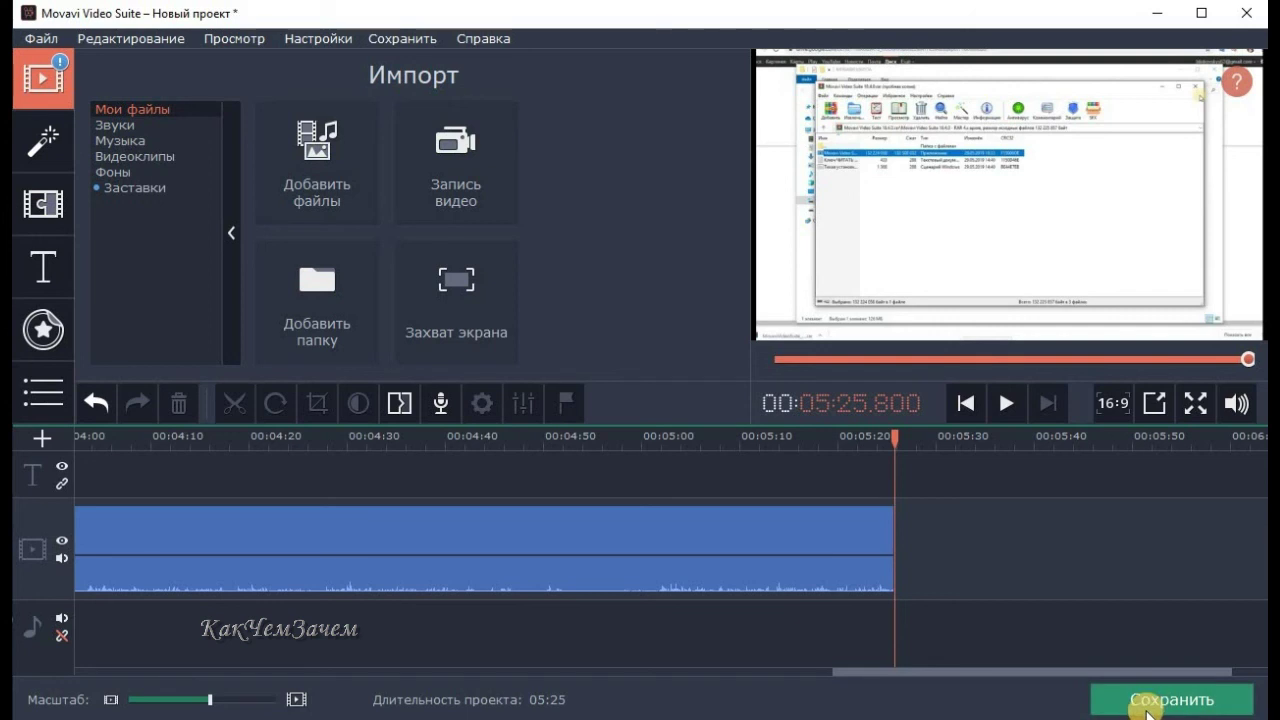
# - Close the editor, saving the project in the Projects folder as "Урок 3 изучение блоков Мовави, загрузка и обрезка видео файла"
pyautogui.click(1248, 15)
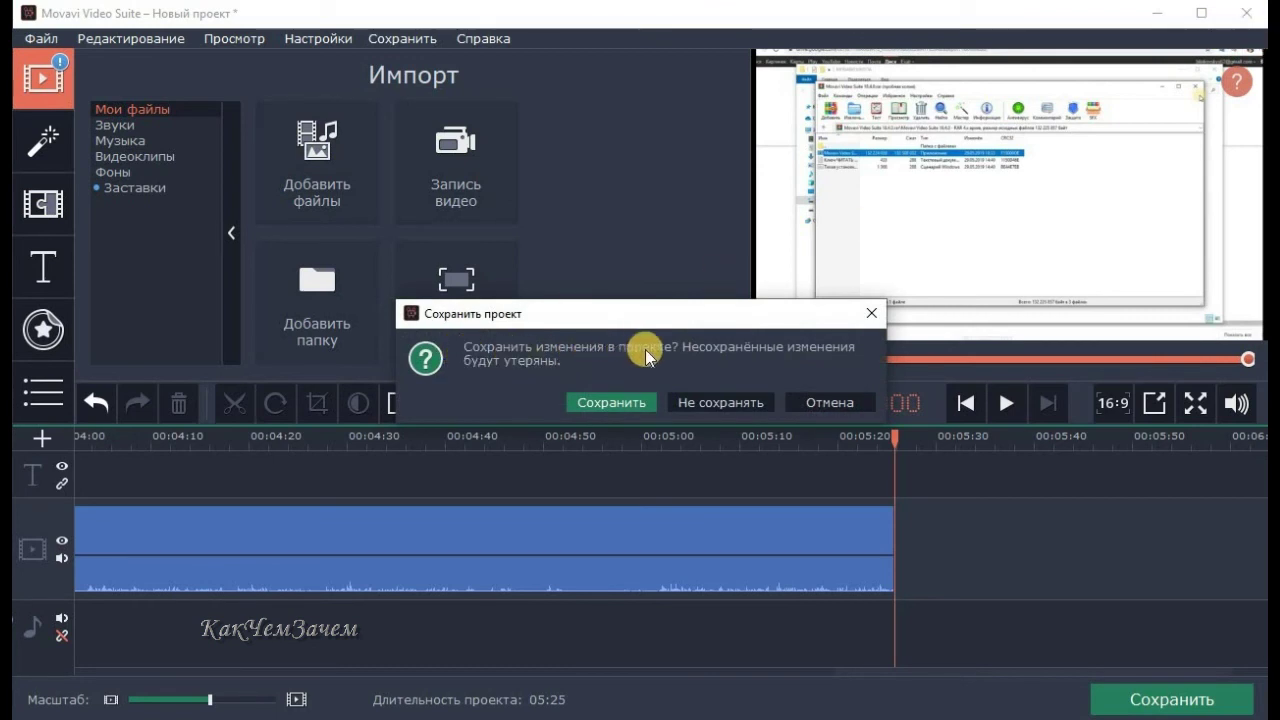
pyautogui.click(612, 403)
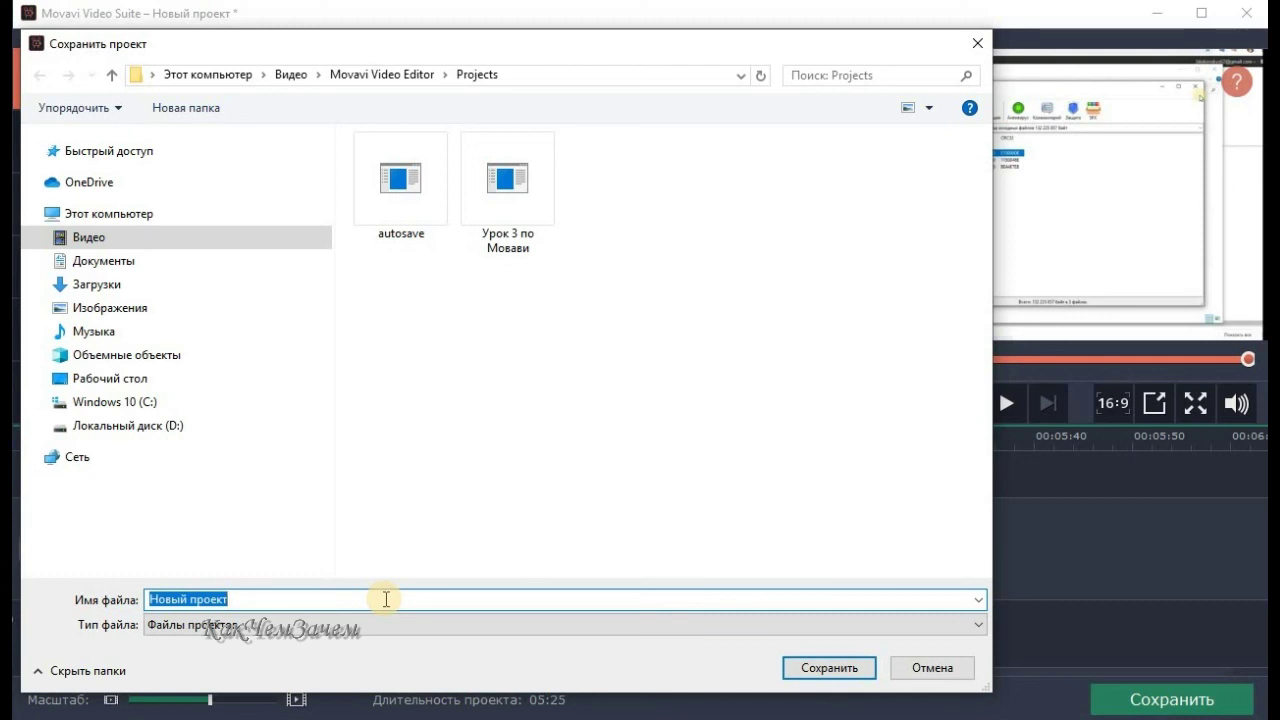
pyautogui.write('Урок 3')
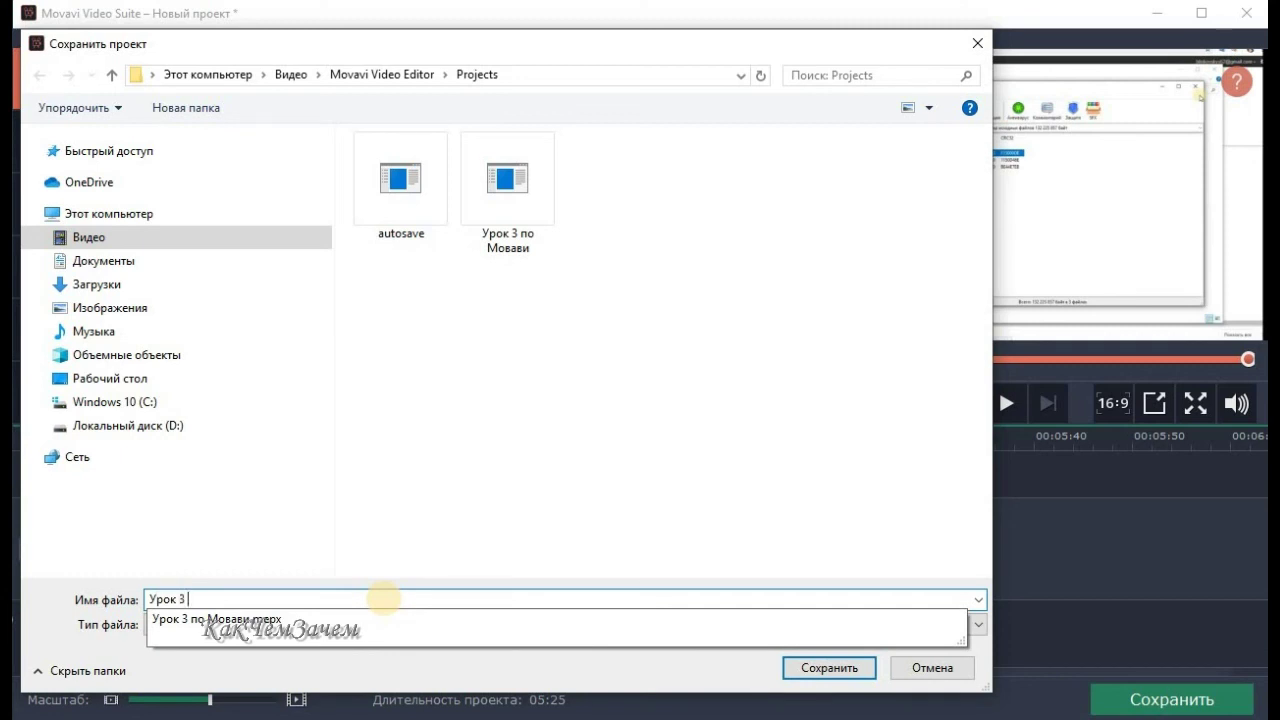
pyautogui.write('изучение блоков Мовави, загрузка и обрезка видео файла')
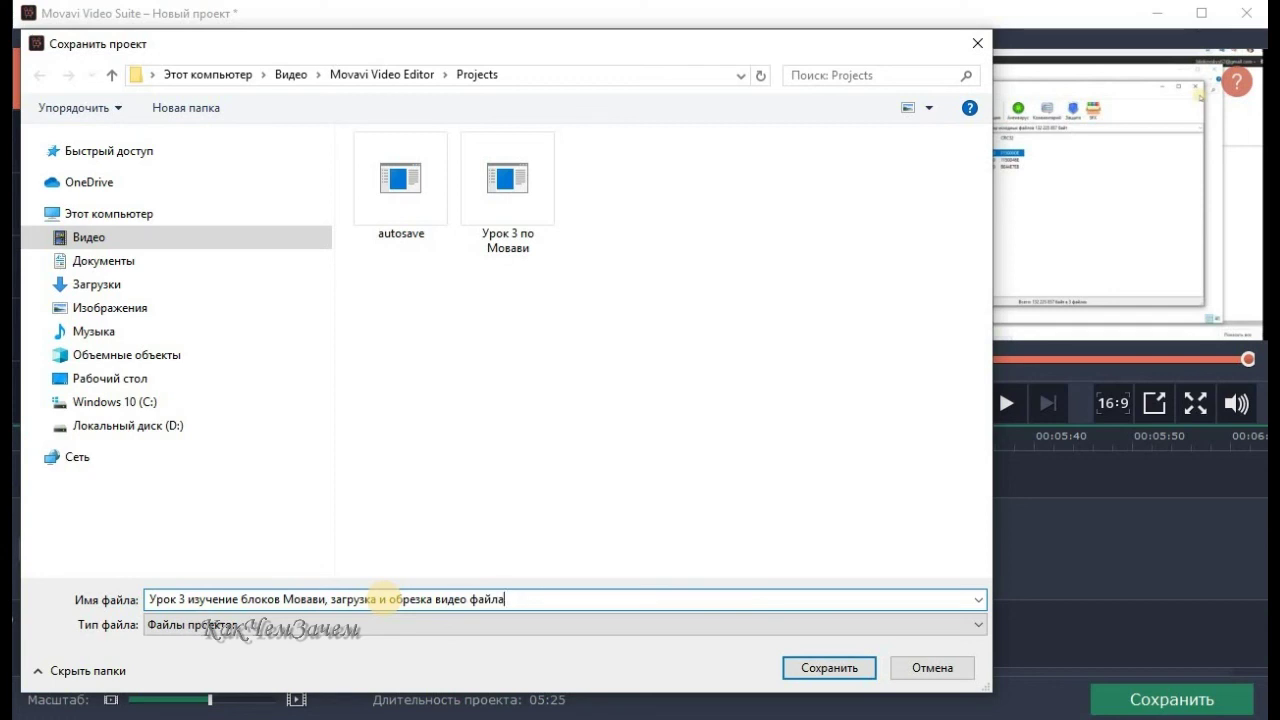
pyautogui.click(832, 670)
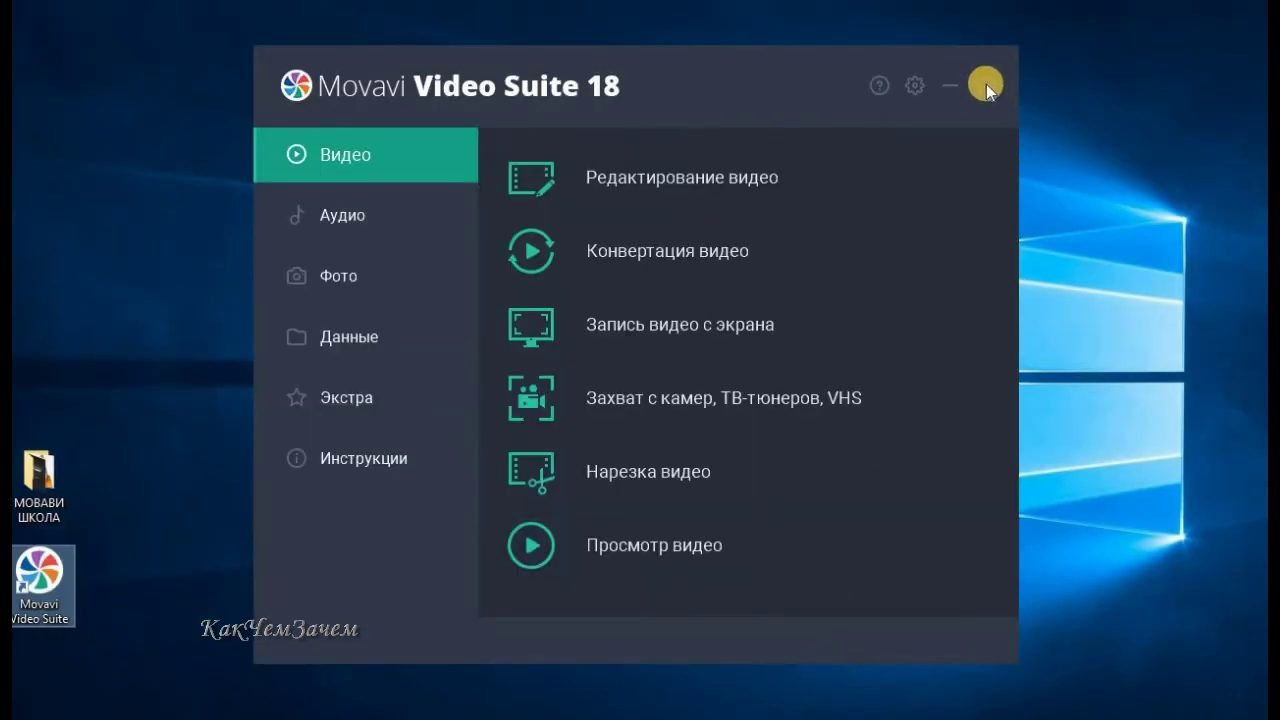
# - Exit the Movavi Video Suite 18 launcher and postpone the recommendation survey
pyautogui.click(986, 86)
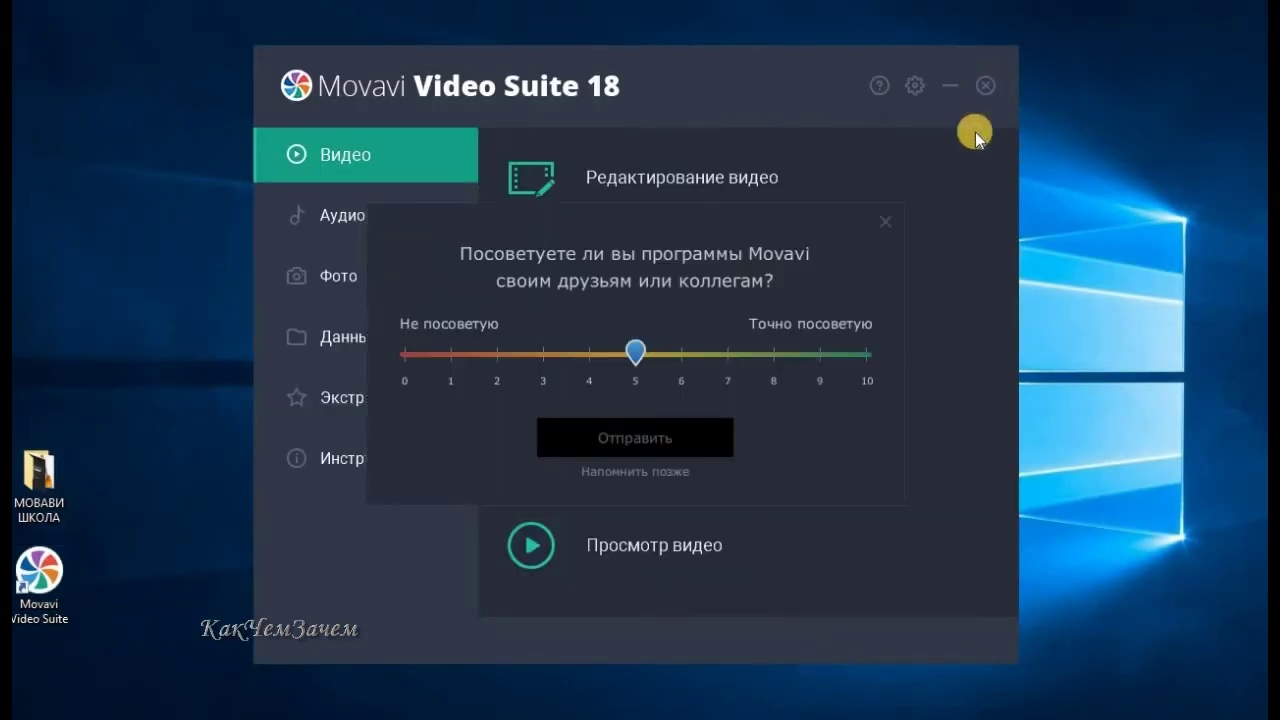
pyautogui.click(618, 471)
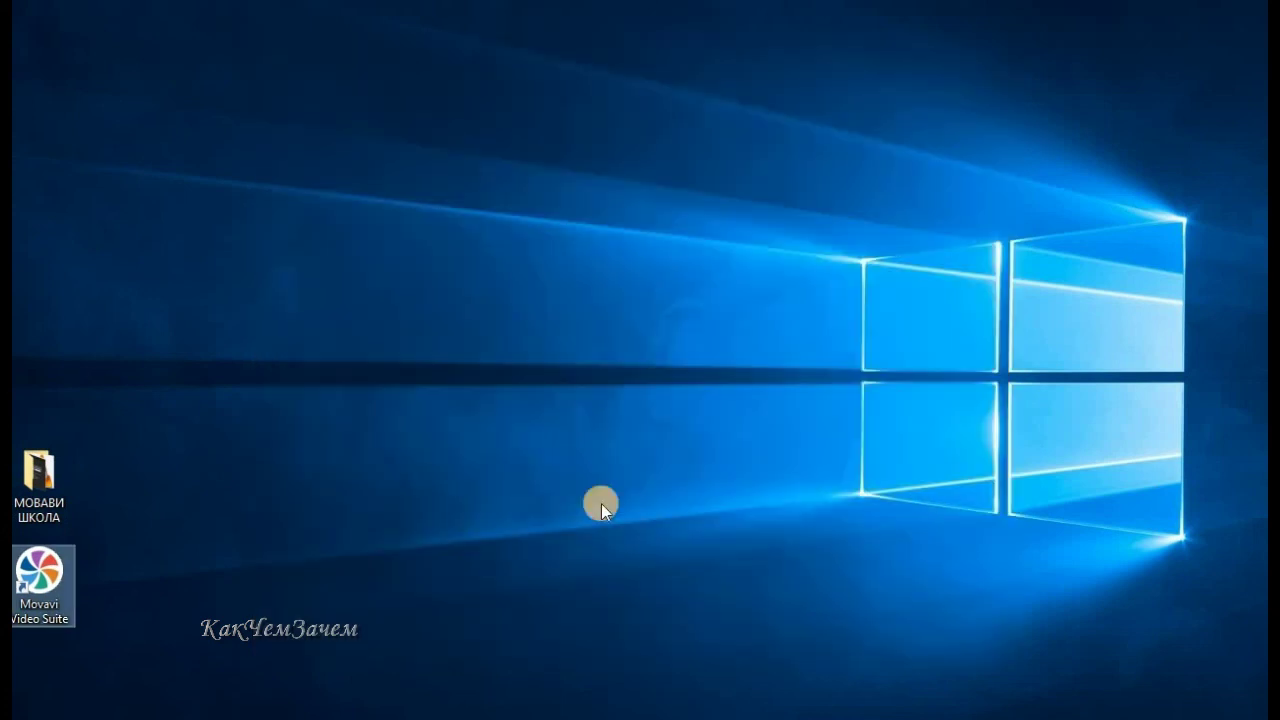